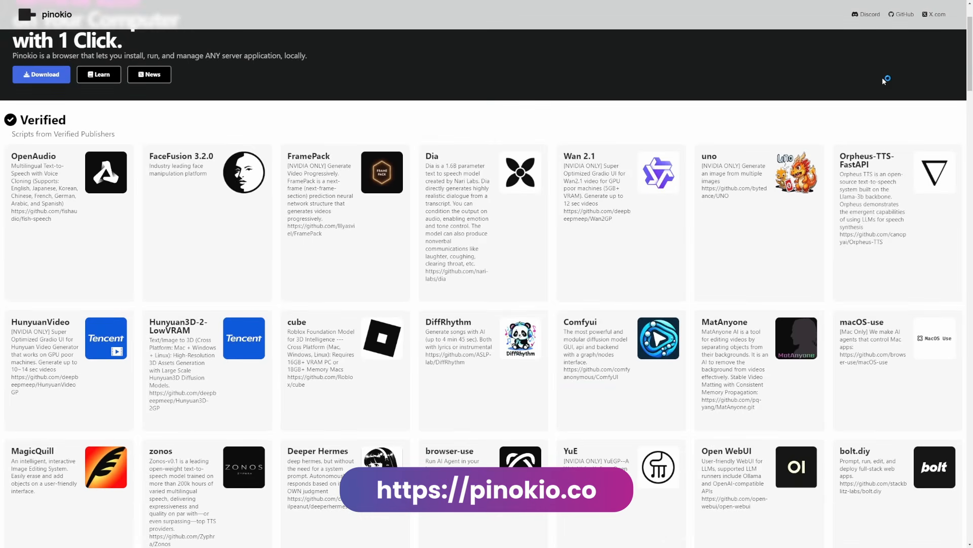
Step: Browse the Verified and Latest app scripts on the Pinokio website
{"action": "scroll", "coordinate": [883, 83], "scroll_direction": "down", "scroll_amount": 8}
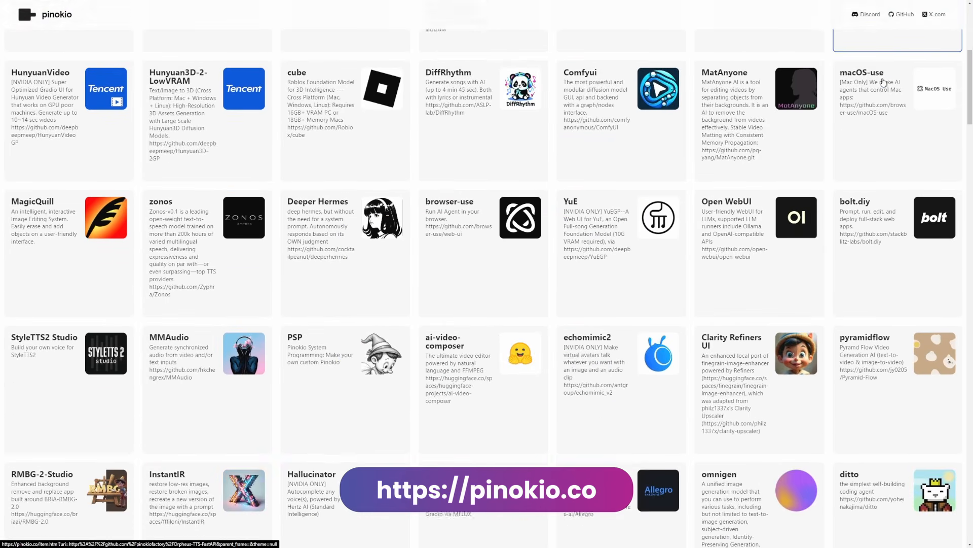
{"action": "scroll", "coordinate": [883, 81], "scroll_direction": "down", "scroll_amount": 4}
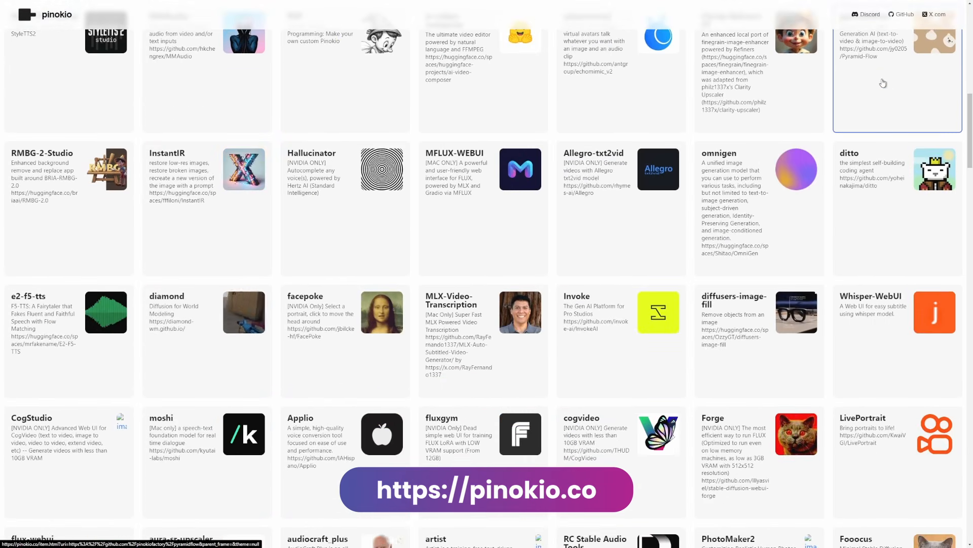
{"action": "scroll", "coordinate": [883, 82], "scroll_direction": "down", "scroll_amount": 6}
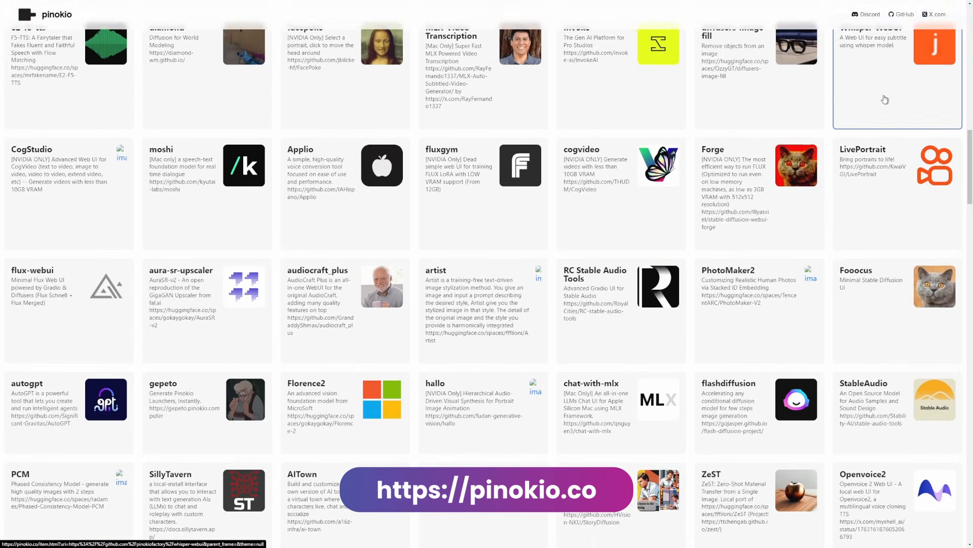
{"action": "scroll", "coordinate": [883, 143], "scroll_direction": "down", "scroll_amount": 5}
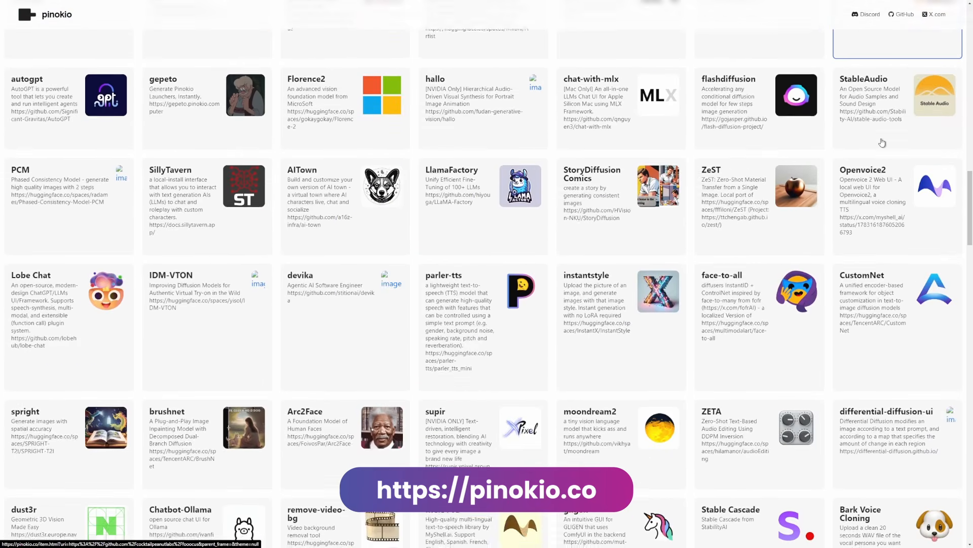
{"action": "scroll", "coordinate": [883, 143], "scroll_direction": "down", "scroll_amount": 5}
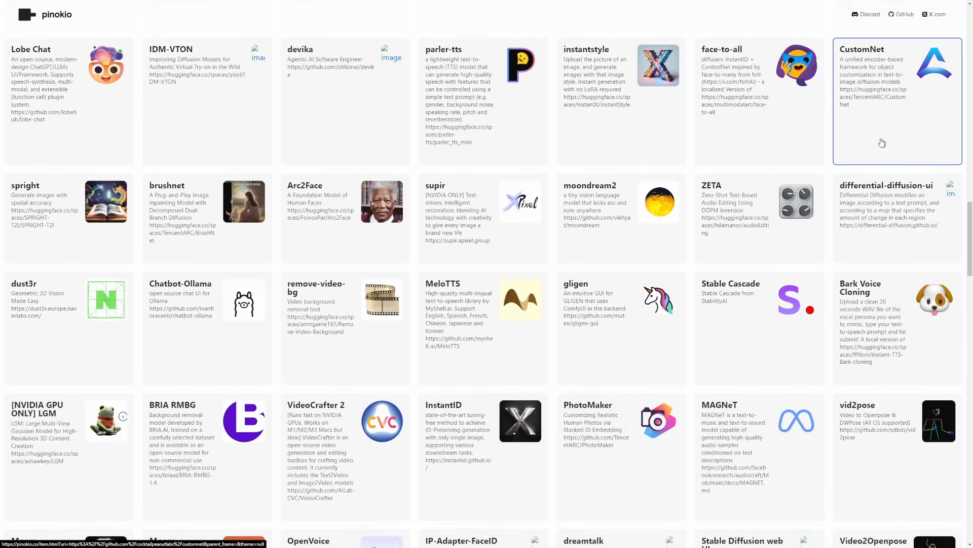
{"action": "scroll", "coordinate": [882, 143], "scroll_direction": "down", "scroll_amount": 6}
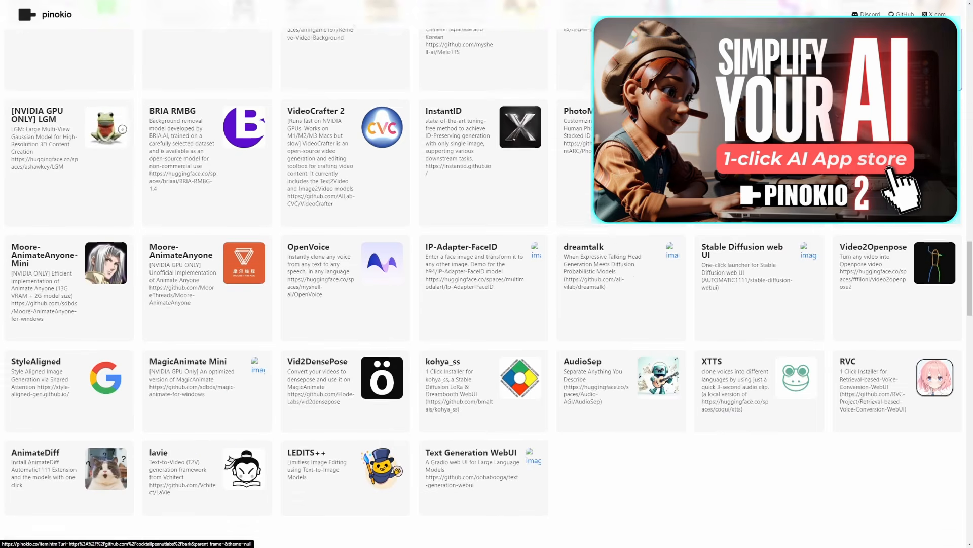
{"action": "scroll", "coordinate": [883, 143], "scroll_direction": "down", "scroll_amount": 5}
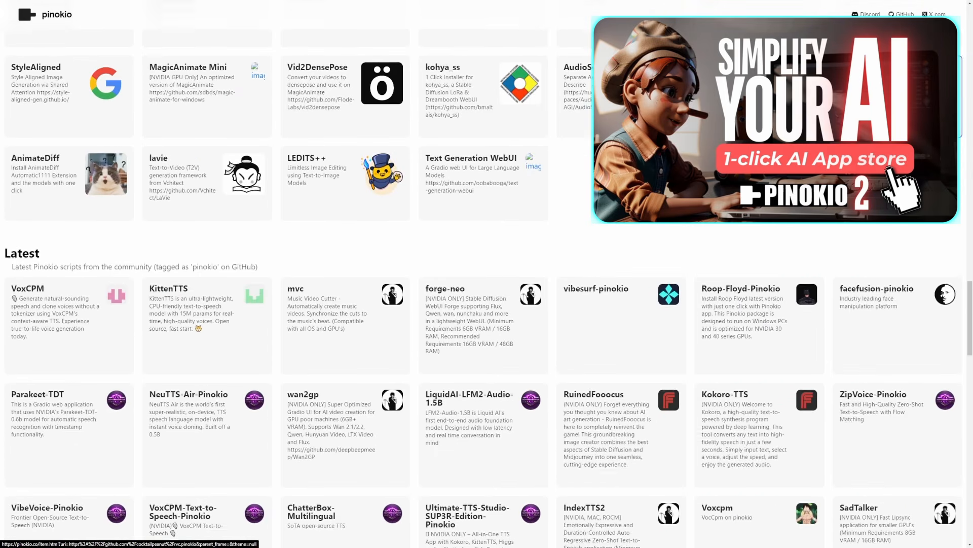
{"action": "scroll", "coordinate": [882, 143], "scroll_direction": "down", "scroll_amount": 4}
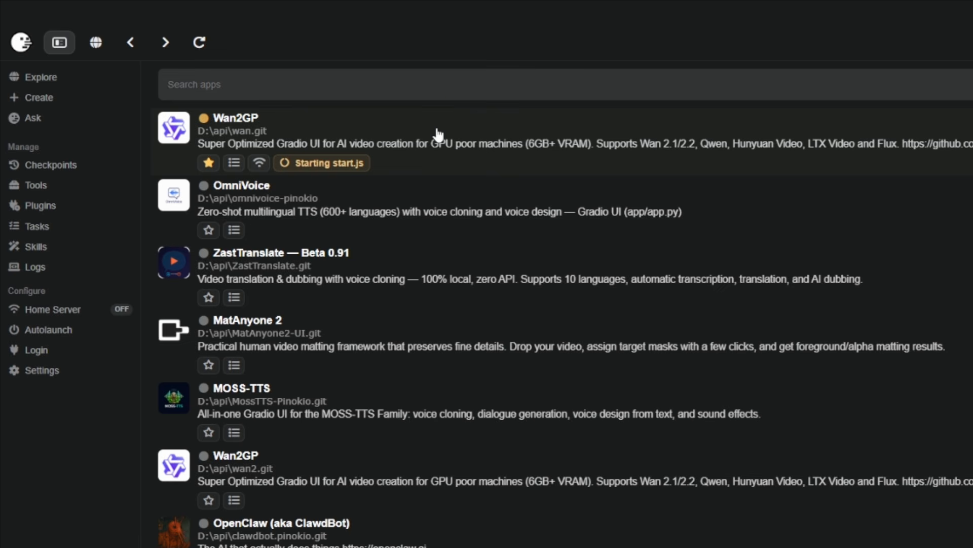
Step: Update the Wan2GP app stored in D:\api\wan.git and open its web UI
{"action": "left_click", "coordinate": [398, 134]}
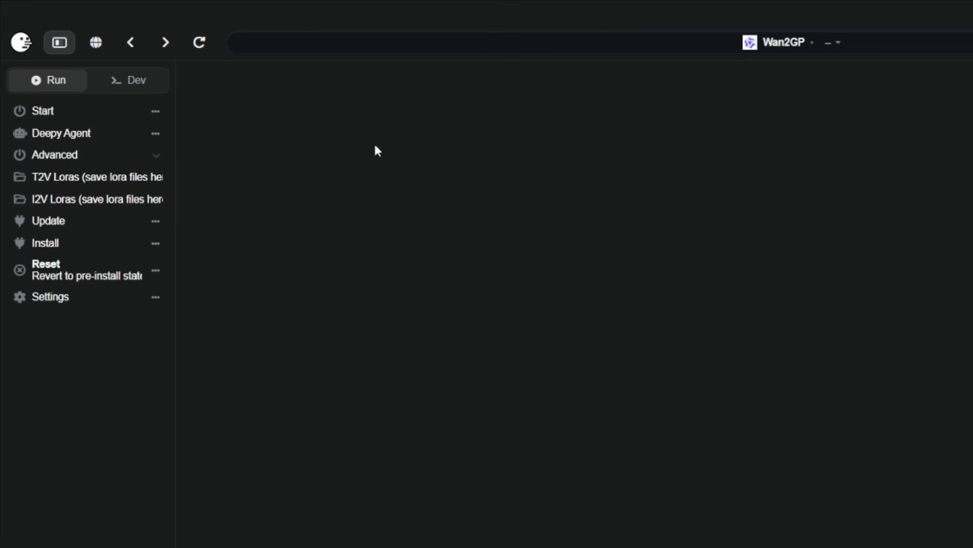
{"action": "left_click", "coordinate": [60, 227]}
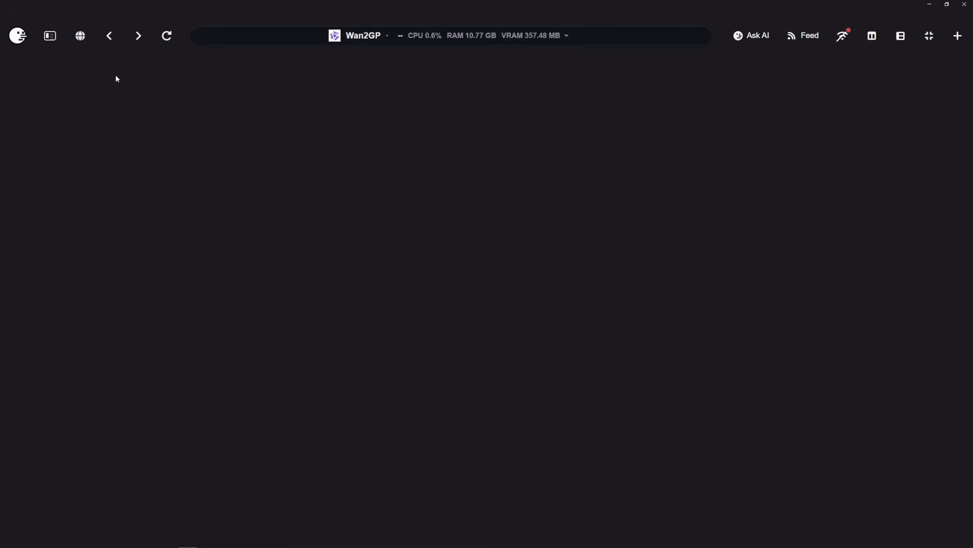
{"action": "mouse_move", "coordinate": [4, 91]}
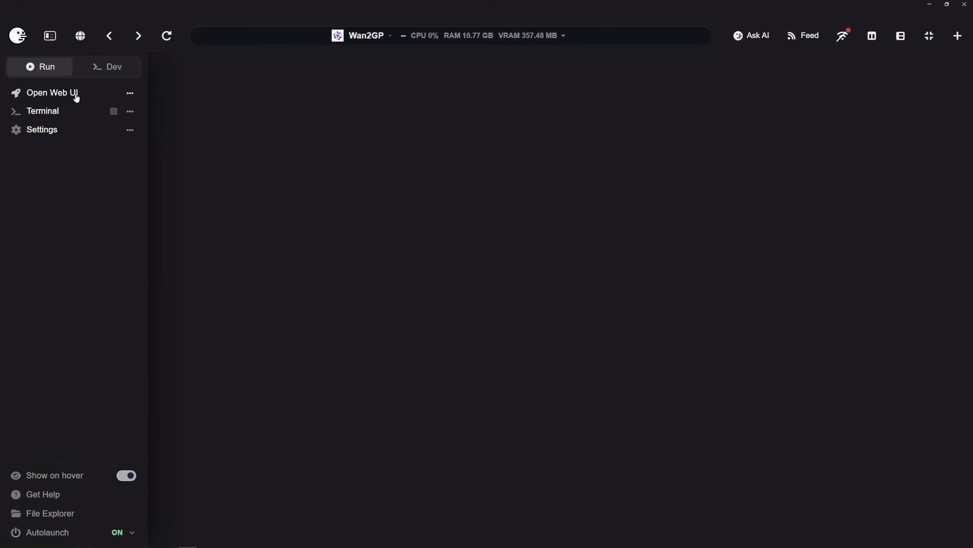
{"action": "left_click", "coordinate": [49, 93]}
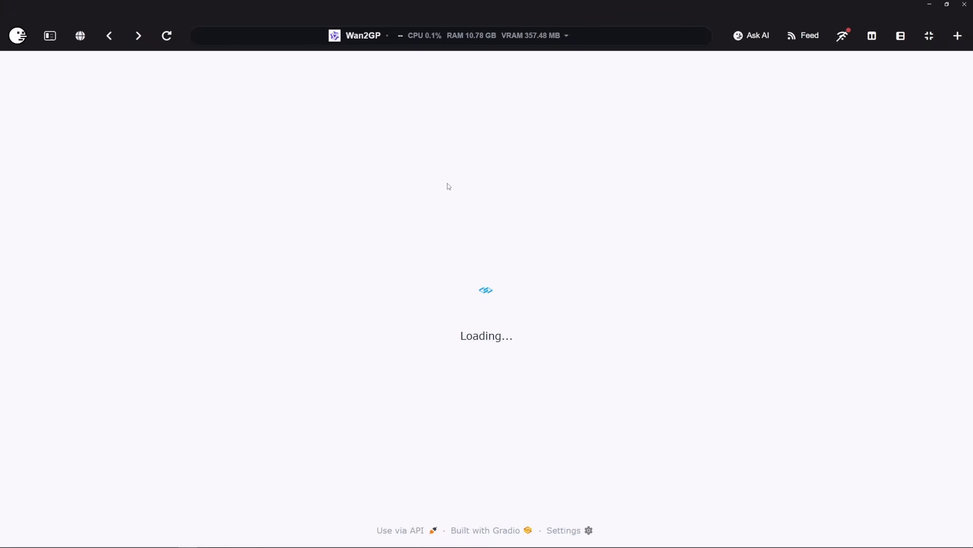
Step: Enable the Header element in the interface visibility options and check the WanGP version in the page title
{"action": "left_click", "coordinate": [934, 515]}
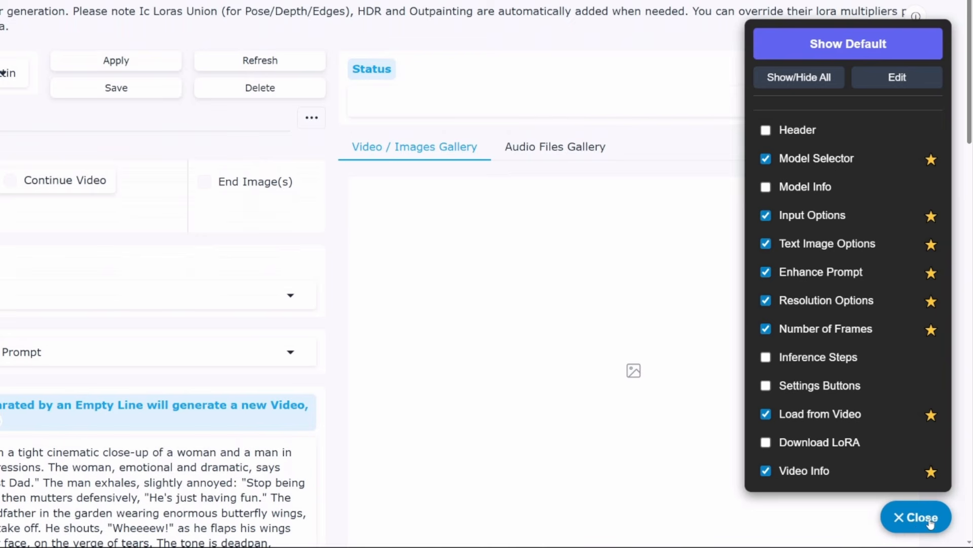
{"action": "left_click", "coordinate": [765, 129]}
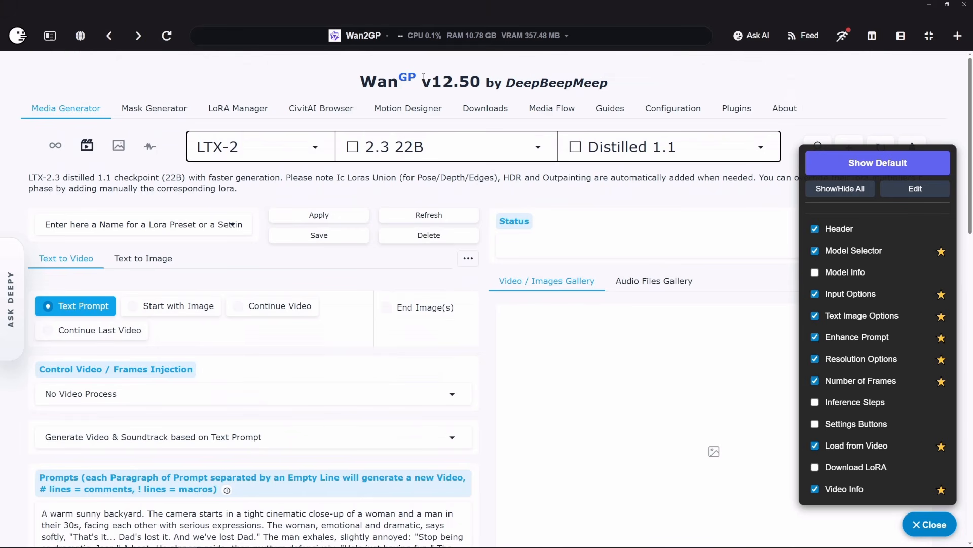
{"action": "left_click_drag", "start_coordinate": [361, 81], "coordinate": [480, 81]}
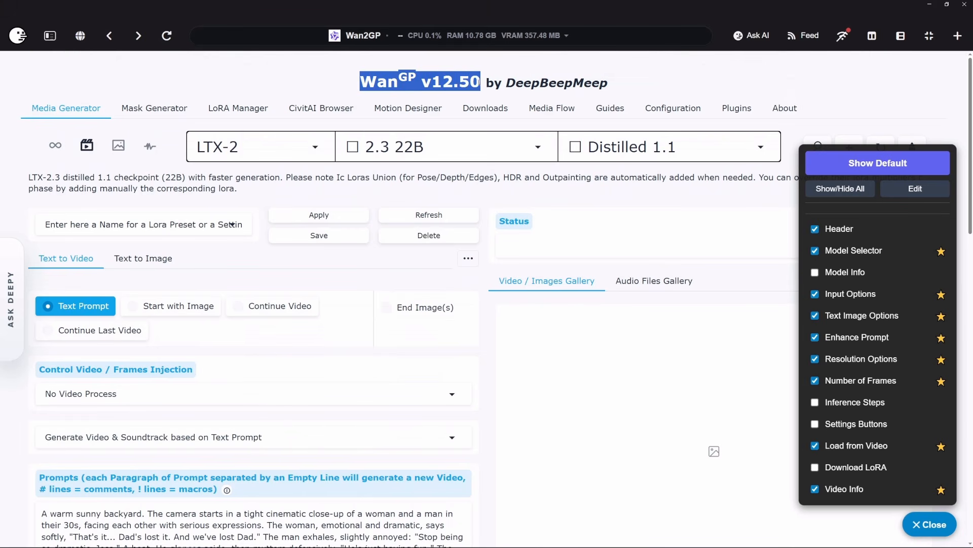
{"action": "left_click", "coordinate": [478, 82]}
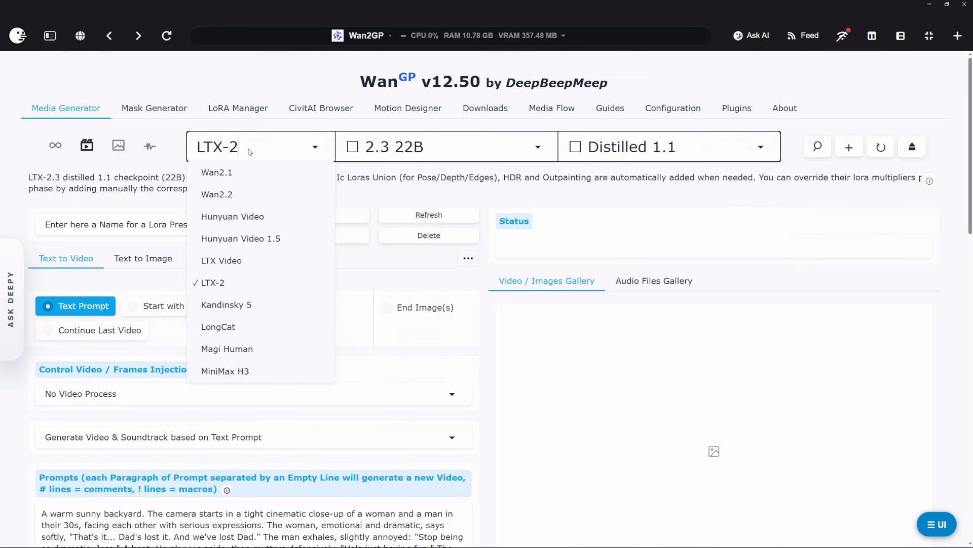
Step: Set the model selection to LTX-2, version 2.5 22B, with the Dev checkpoint
{"action": "left_click", "coordinate": [213, 282]}
{"action": "left_click", "coordinate": [413, 147]}
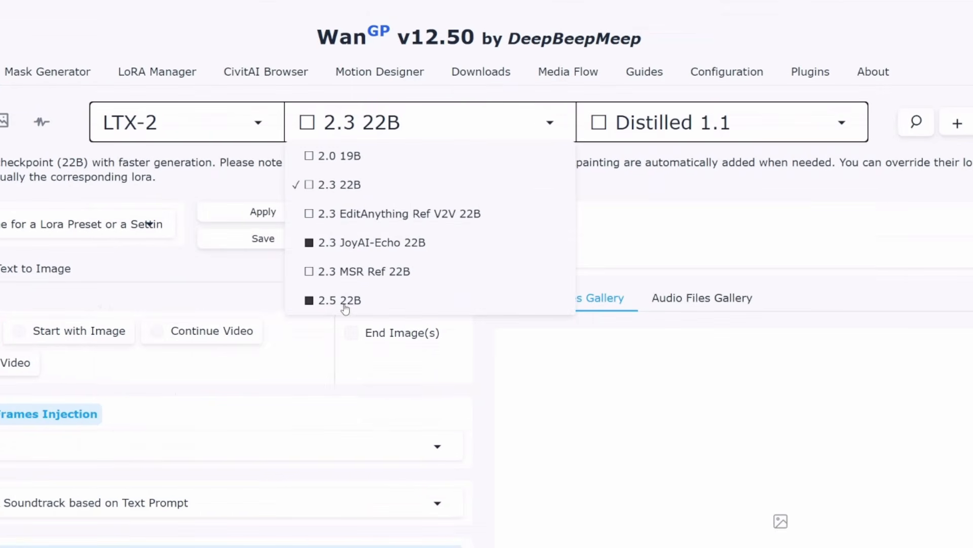
{"action": "left_click", "coordinate": [333, 303]}
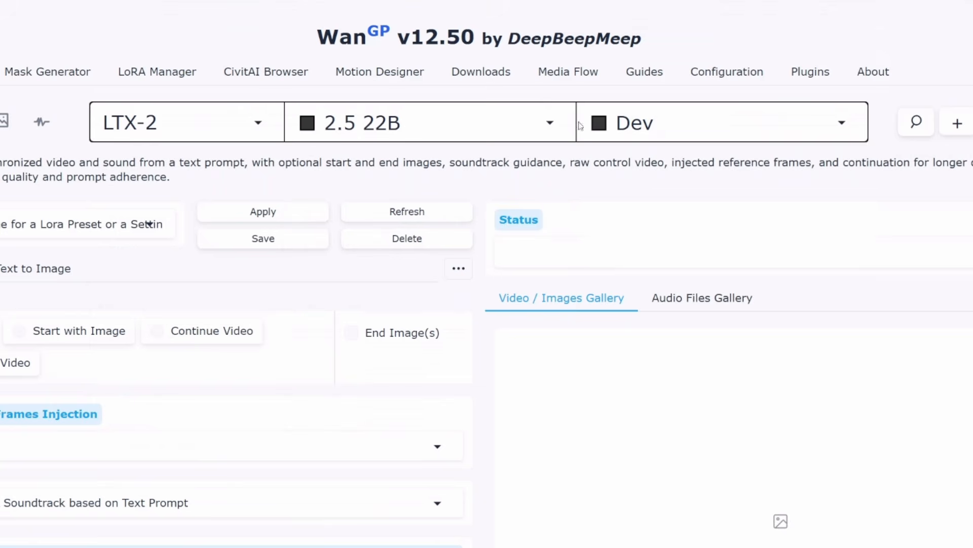
{"action": "left_click", "coordinate": [680, 125]}
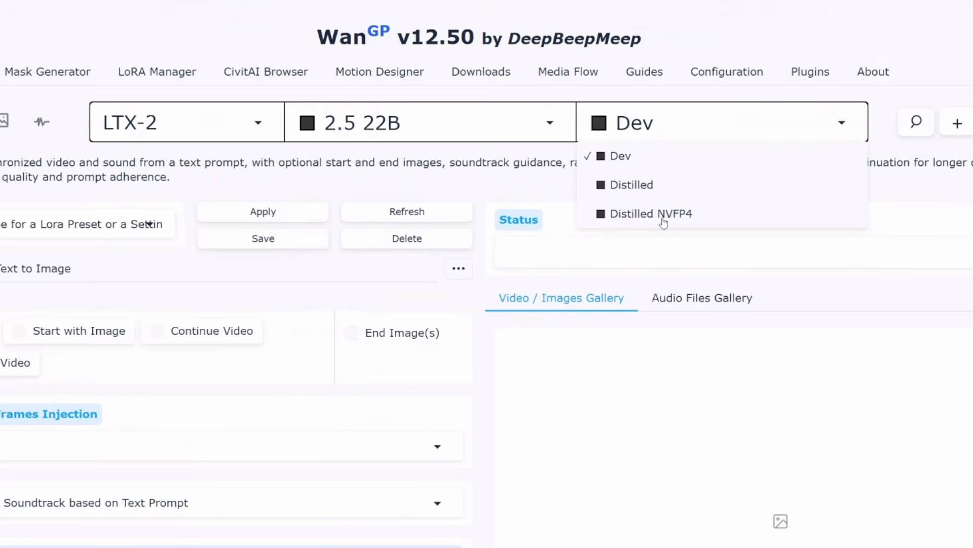
{"action": "left_click", "coordinate": [624, 157]}
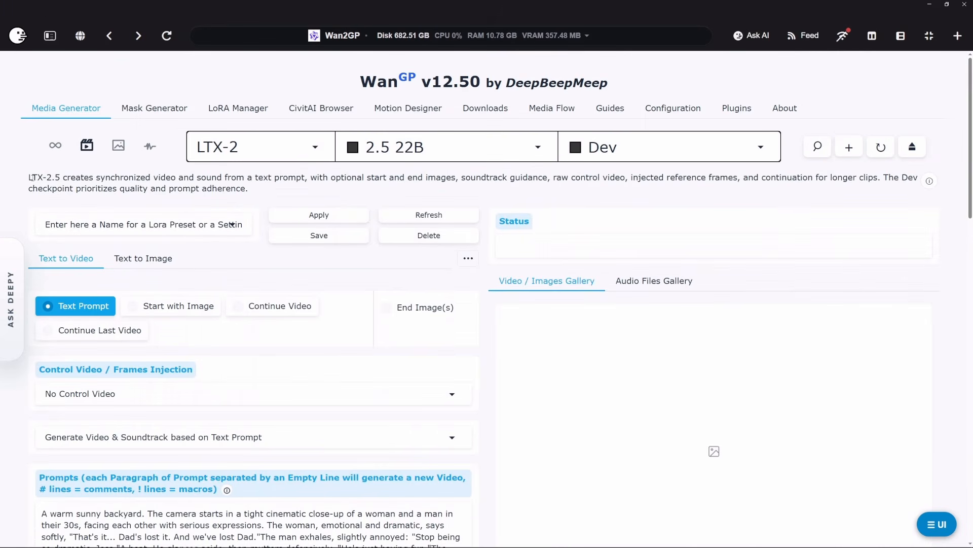
Step: Read the Dev checkpoint's description and switch the LTX-2 2.5 22B checkpoint to Distilled
{"action": "left_click_drag", "start_coordinate": [39, 178], "coordinate": [266, 193]}
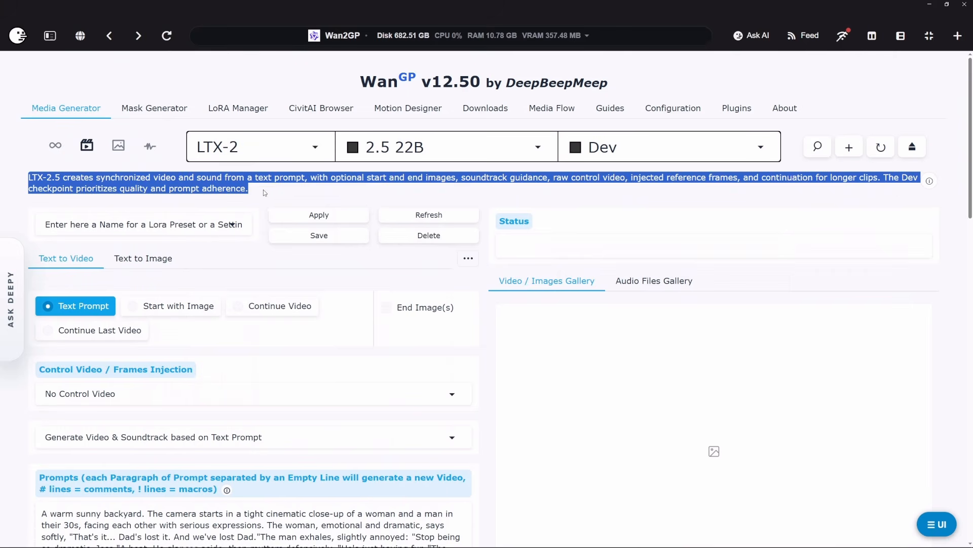
{"action": "left_click", "coordinate": [274, 191]}
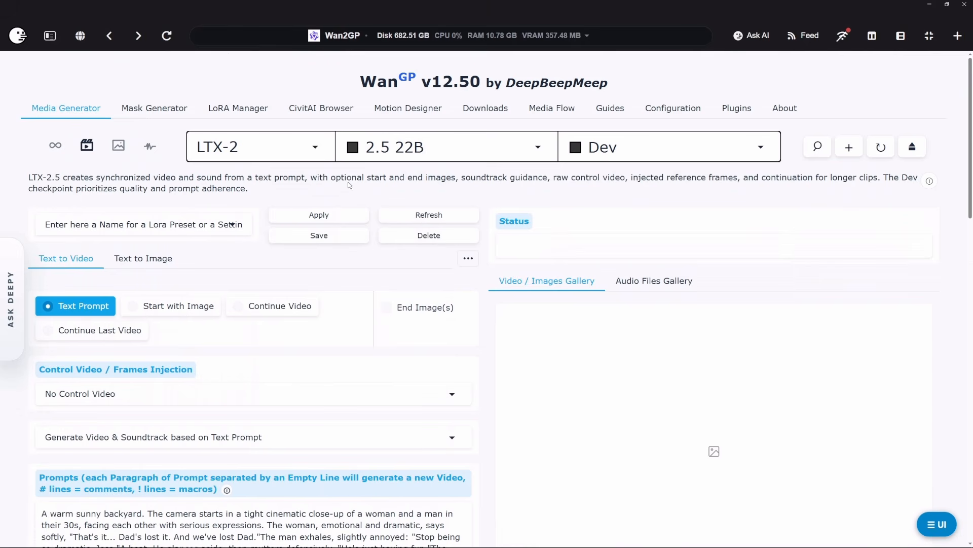
{"action": "left_click", "coordinate": [589, 147]}
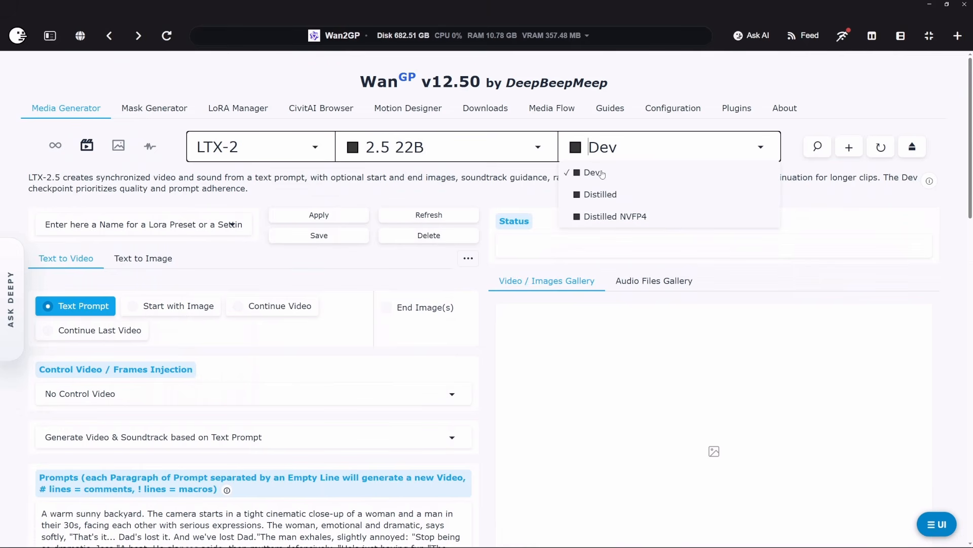
{"action": "left_click", "coordinate": [97, 189]}
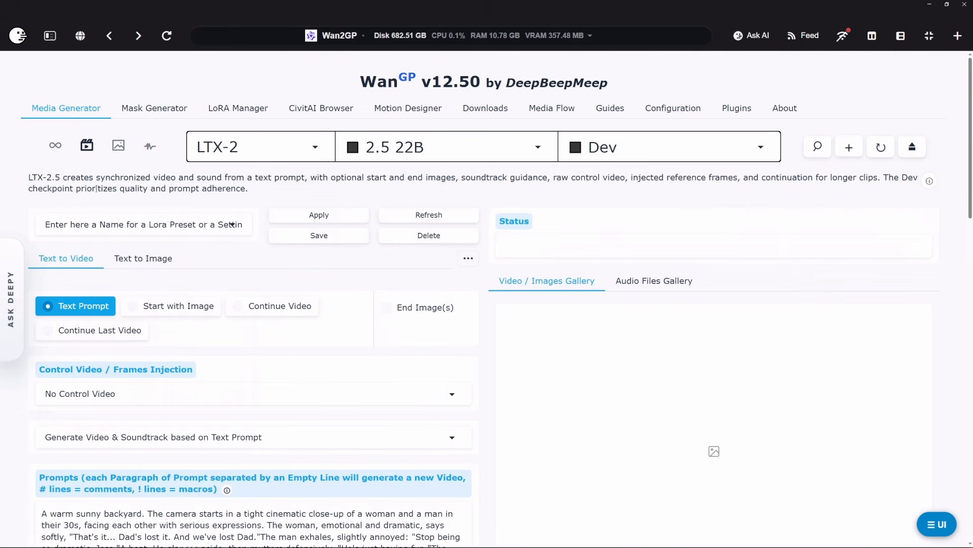
{"action": "left_click_drag", "start_coordinate": [77, 189], "coordinate": [257, 190]}
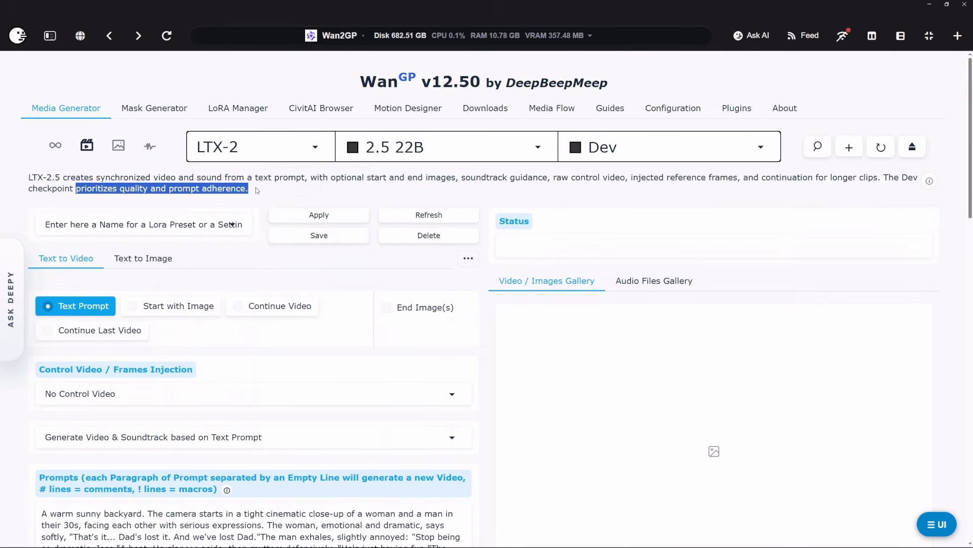
{"action": "left_click", "coordinate": [615, 160]}
{"action": "left_click", "coordinate": [603, 194]}
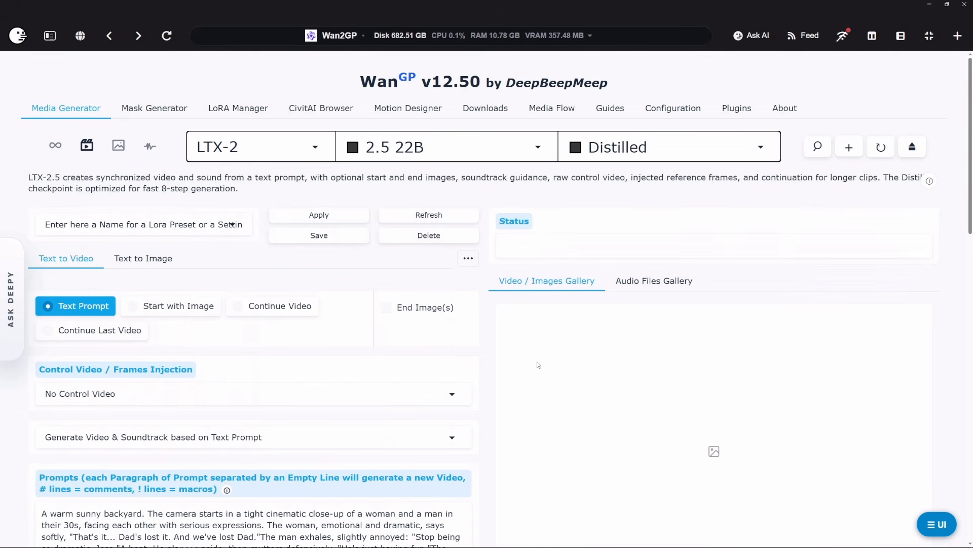
Step: Review the available resolution categories and start generating the video from the existing sunny backyard prompt
{"action": "scroll", "coordinate": [539, 364], "scroll_direction": "down", "scroll_amount": 3}
{"action": "scroll", "coordinate": [338, 440], "scroll_direction": "down", "scroll_amount": 5}
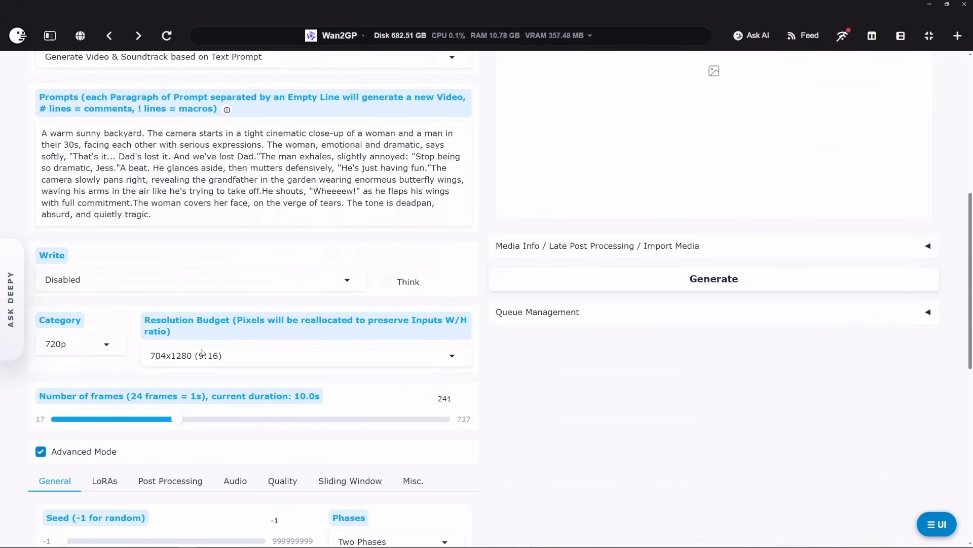
{"action": "left_click", "coordinate": [70, 344]}
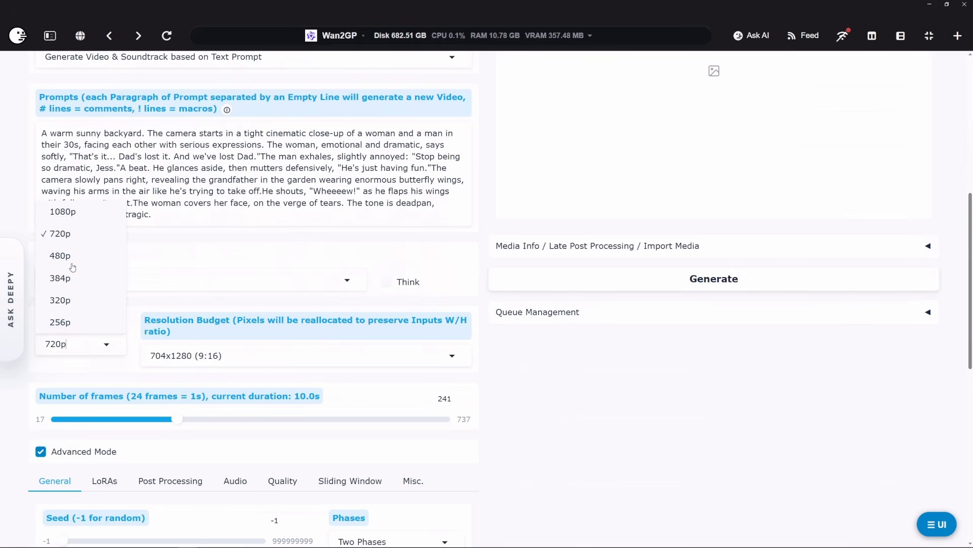
{"action": "left_click", "coordinate": [535, 389]}
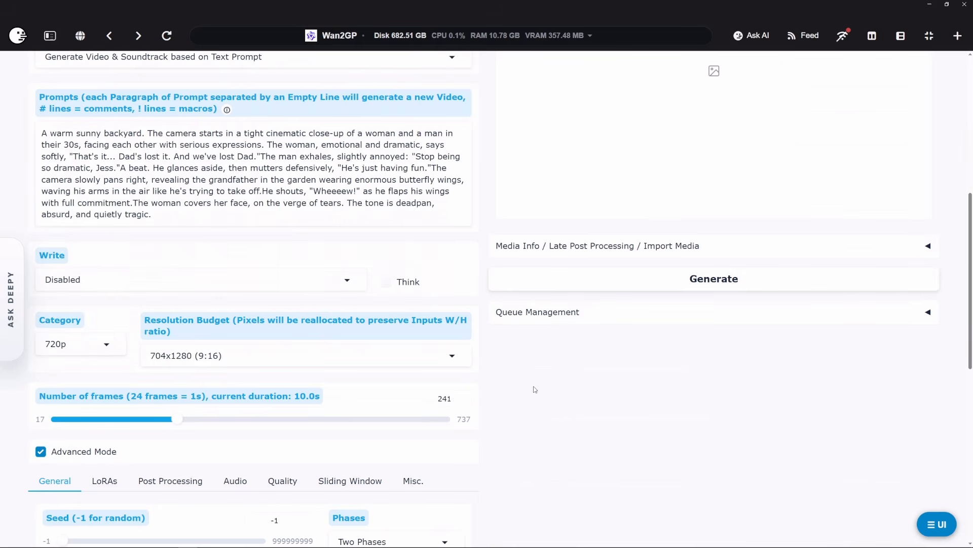
{"action": "scroll", "coordinate": [535, 390], "scroll_direction": "up", "scroll_amount": 7}
{"action": "scroll", "coordinate": [589, 482], "scroll_direction": "down", "scroll_amount": 4}
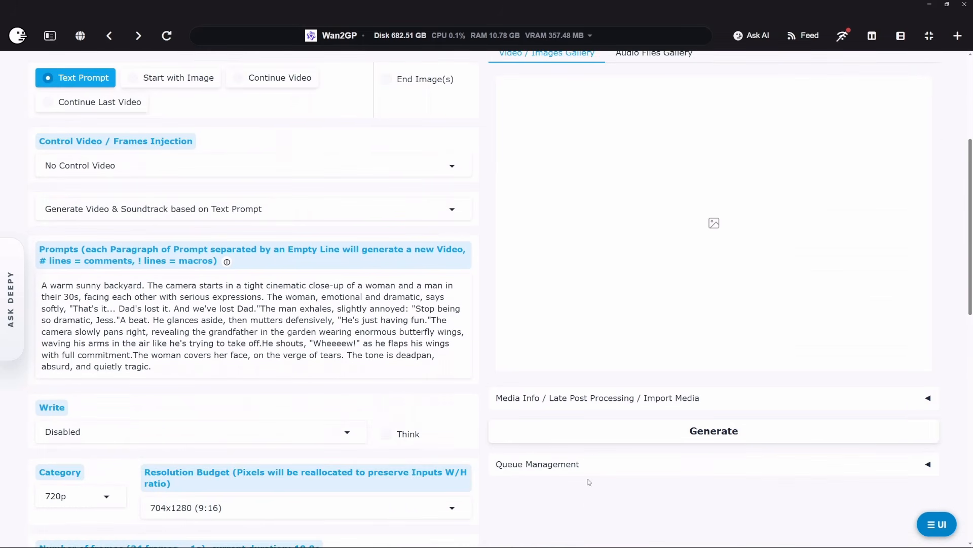
{"action": "left_click", "coordinate": [593, 437]}
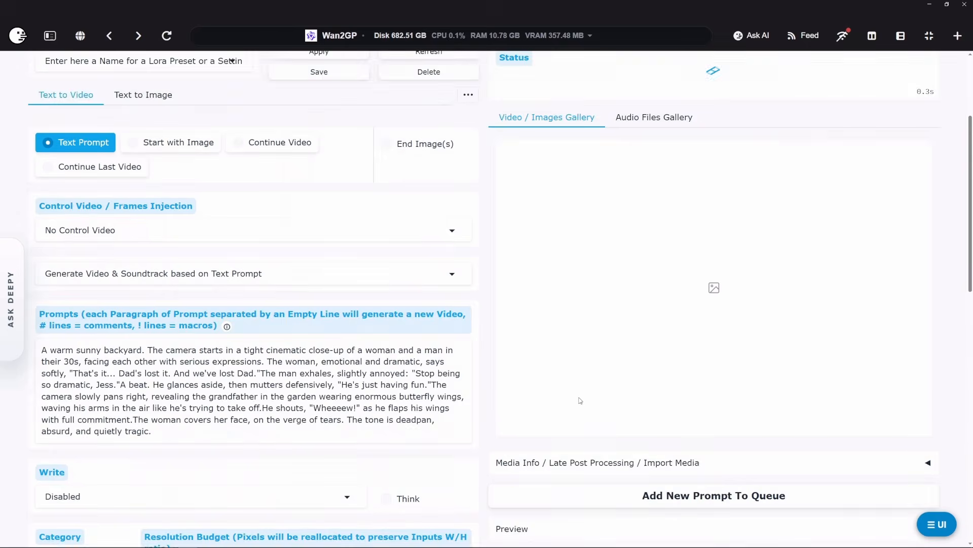
{"action": "scroll", "coordinate": [580, 400], "scroll_direction": "up", "scroll_amount": 3}
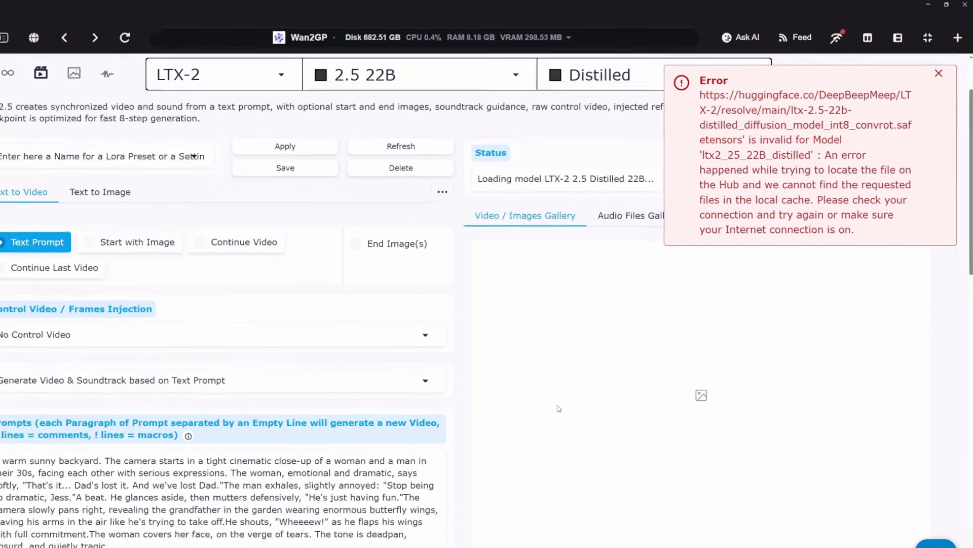
Step: Open the Wan2GP terminal log to examine the model download and the generation error
{"action": "scroll", "coordinate": [467, 339], "scroll_direction": "down", "scroll_amount": 4}
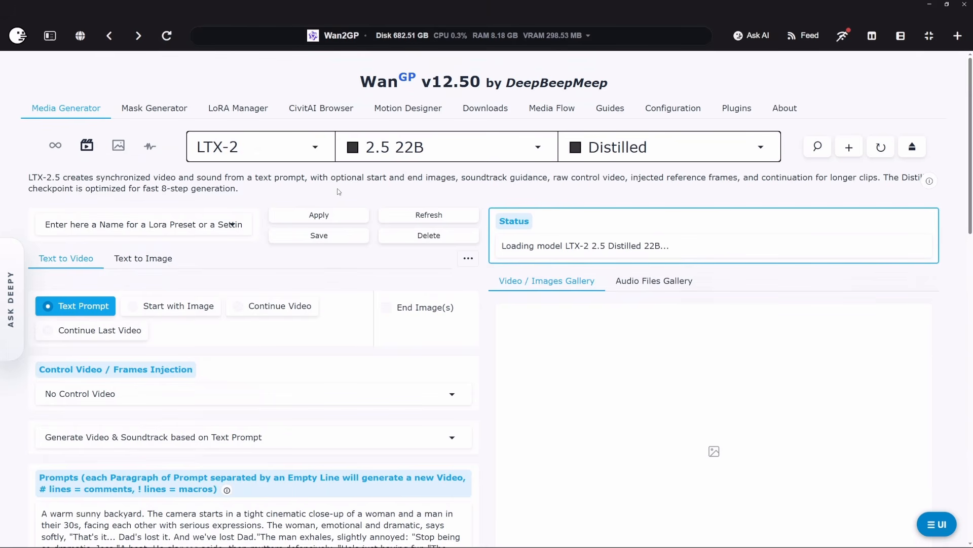
{"action": "mouse_move", "coordinate": [1, 198]}
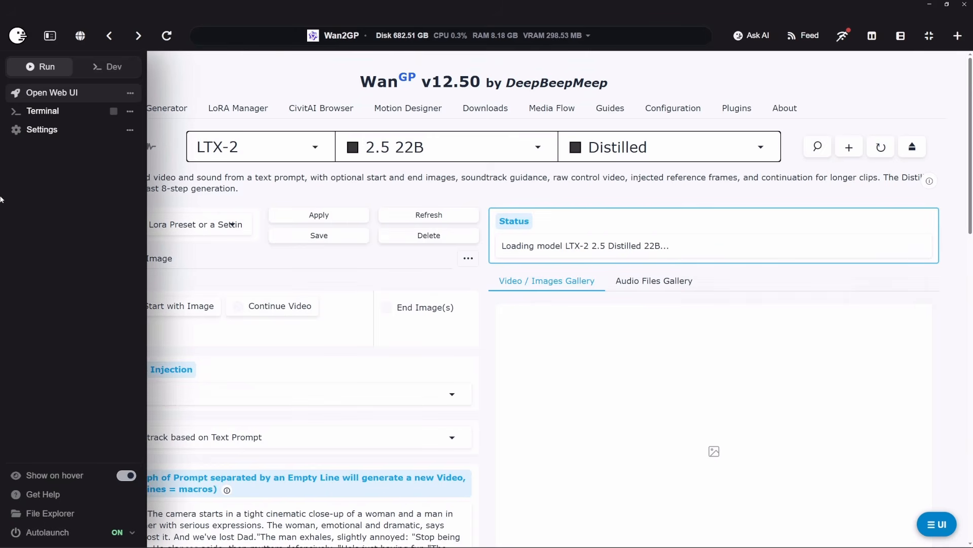
{"action": "left_click", "coordinate": [44, 113]}
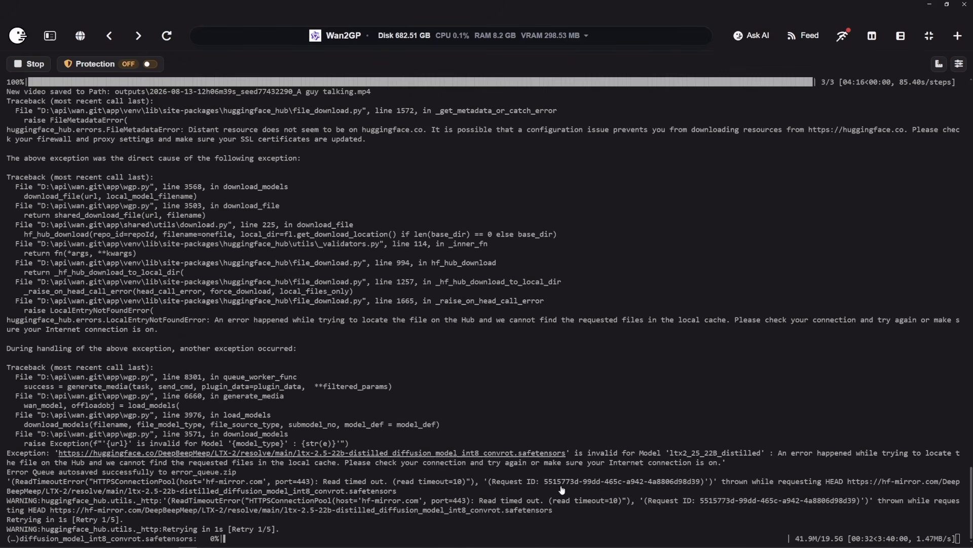
{"action": "mouse_move", "coordinate": [532, 546]}
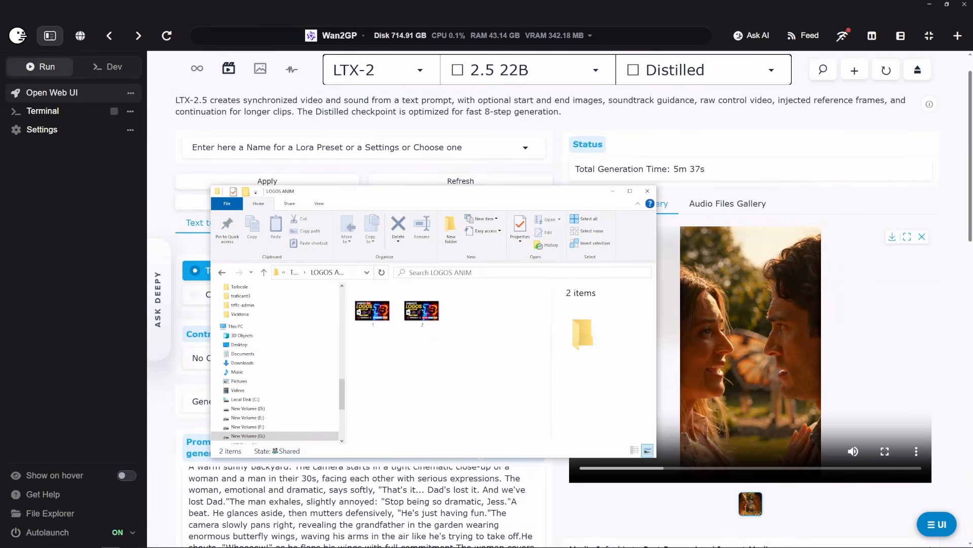
{"action": "left_click", "coordinate": [807, 138]}
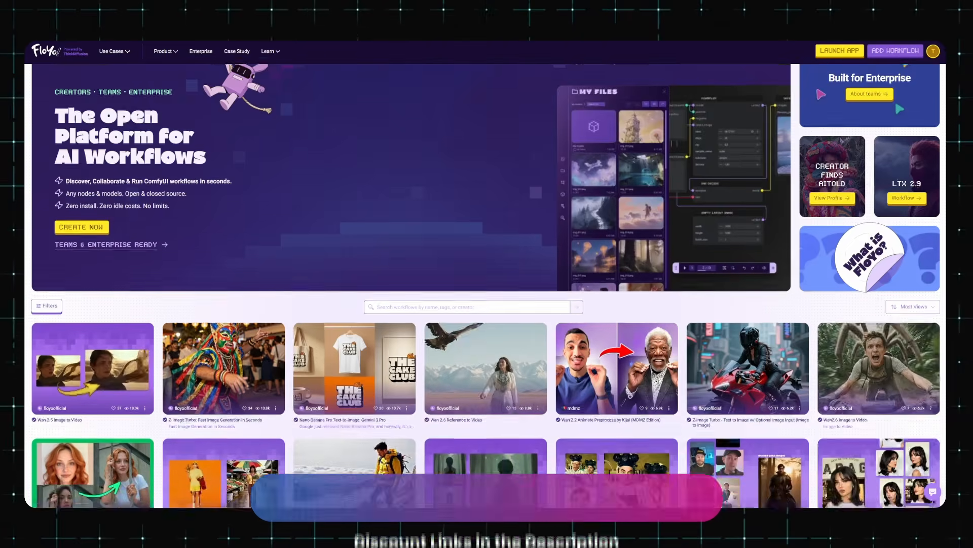
{"action": "scroll", "coordinate": [486, 284], "scroll_direction": "down", "scroll_amount": 5}
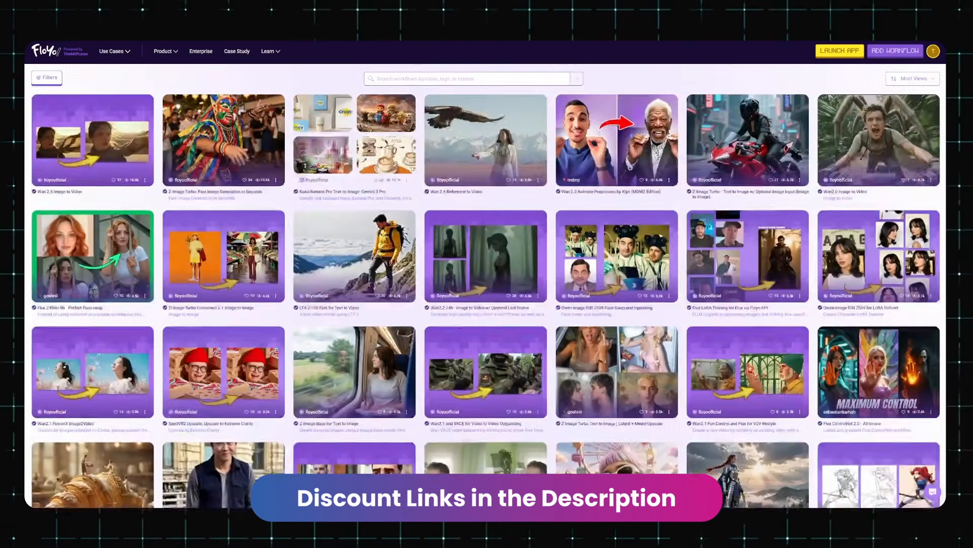
{"action": "scroll", "coordinate": [485, 284], "scroll_direction": "down", "scroll_amount": 5}
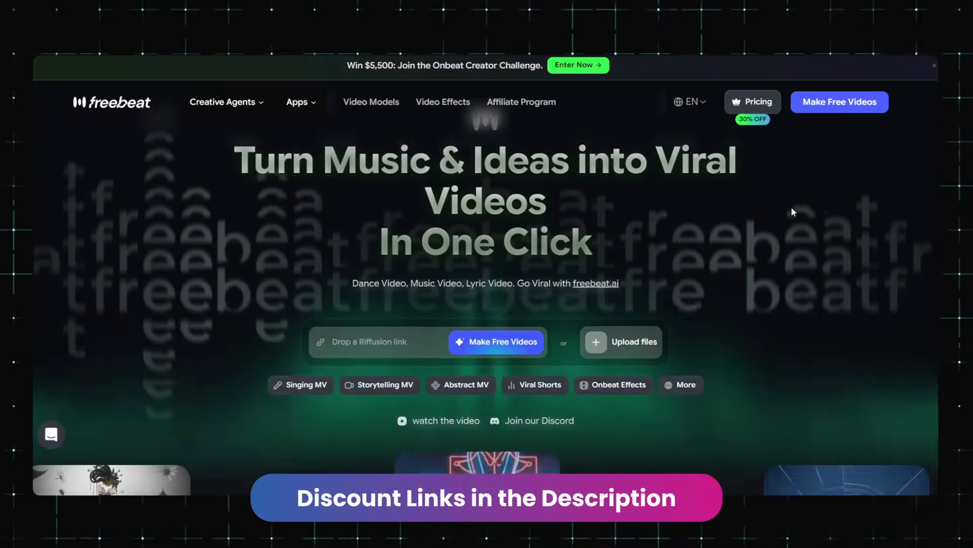
{"action": "scroll", "coordinate": [791, 207], "scroll_direction": "down", "scroll_amount": 10}
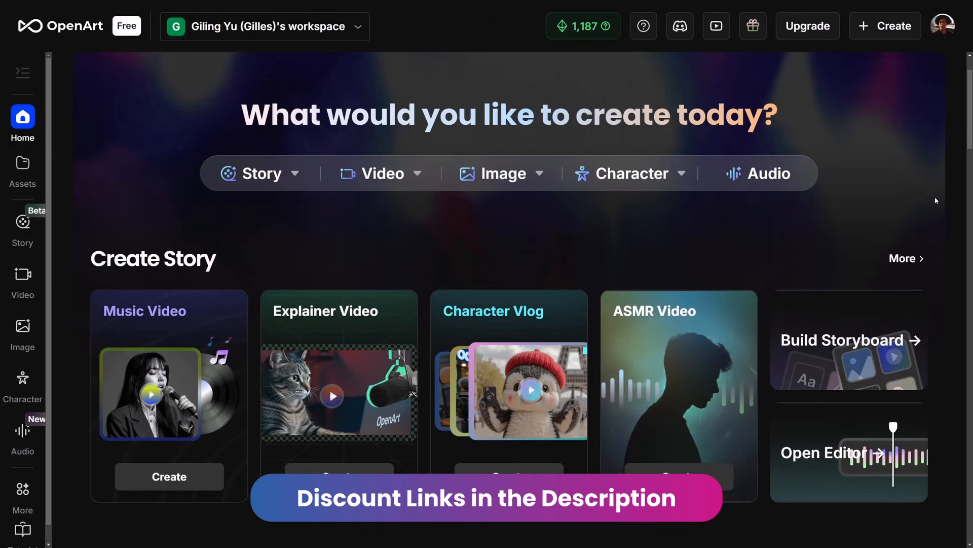
{"action": "scroll", "coordinate": [941, 202], "scroll_direction": "down", "scroll_amount": 2}
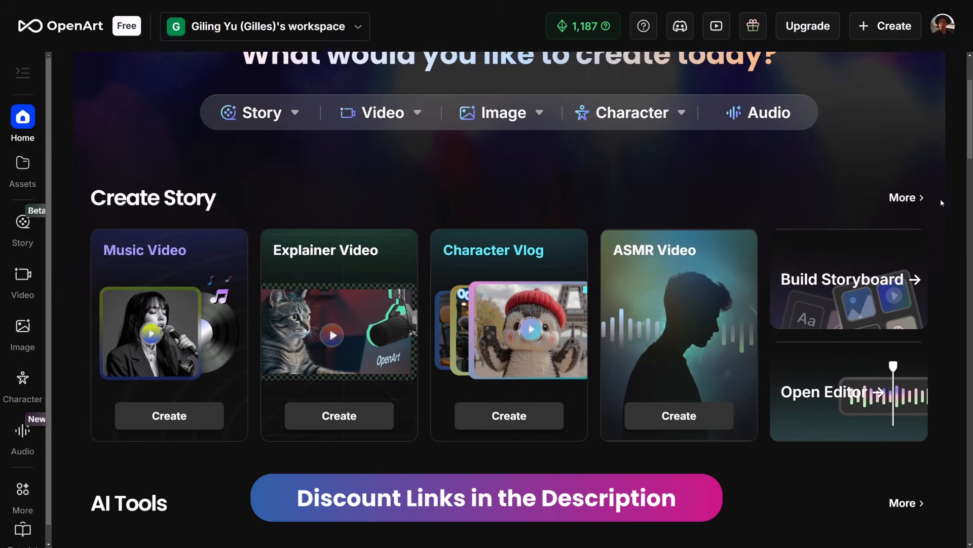
{"action": "scroll", "coordinate": [941, 199], "scroll_direction": "down", "scroll_amount": 4}
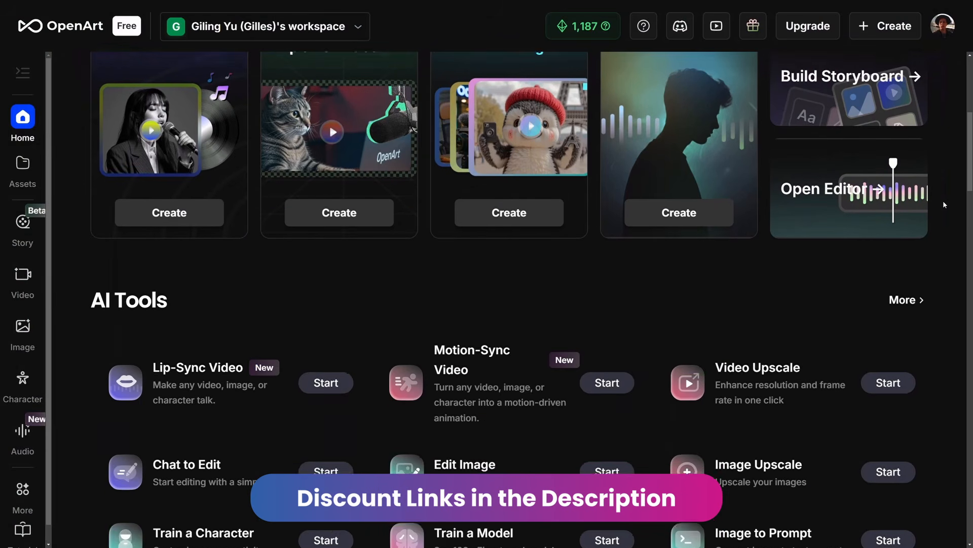
{"action": "scroll", "coordinate": [944, 203], "scroll_direction": "down", "scroll_amount": 4}
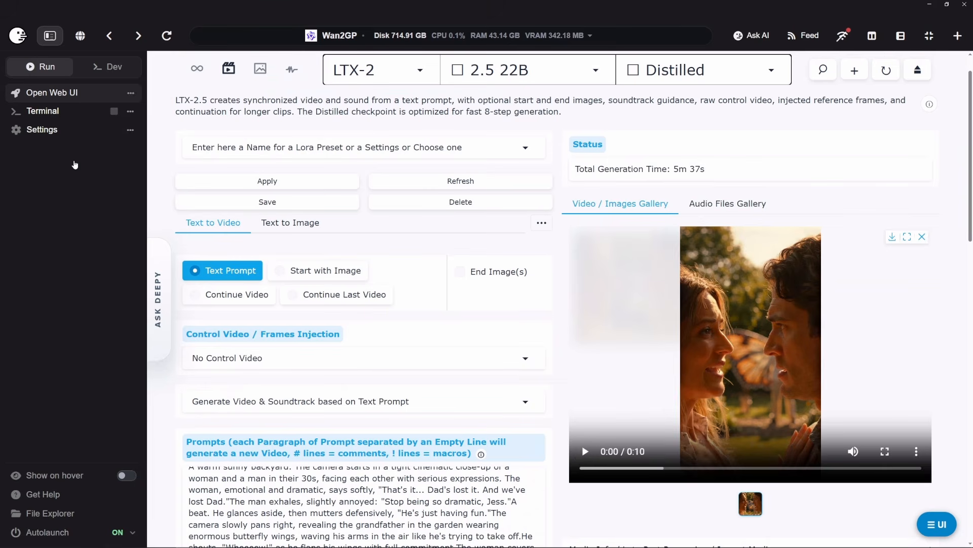
Step: Play the generated backyard video in the gallery and hide the Pinokio sidebar to widen the Wan2GP interface
{"action": "left_click", "coordinate": [585, 451]}
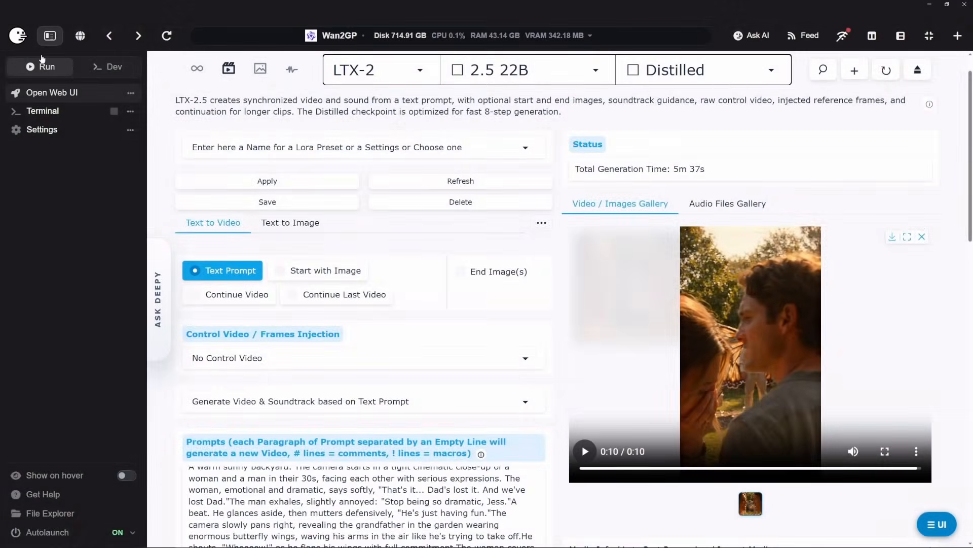
{"action": "left_click", "coordinate": [50, 36]}
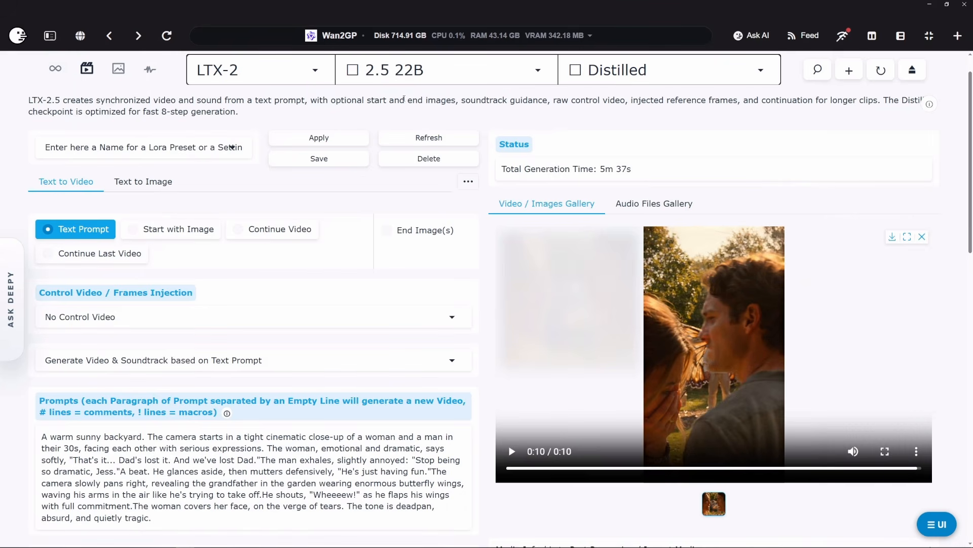
{"action": "scroll", "coordinate": [404, 98], "scroll_direction": "down", "scroll_amount": 1}
{"action": "scroll", "coordinate": [511, 455], "scroll_direction": "up", "scroll_amount": 2}
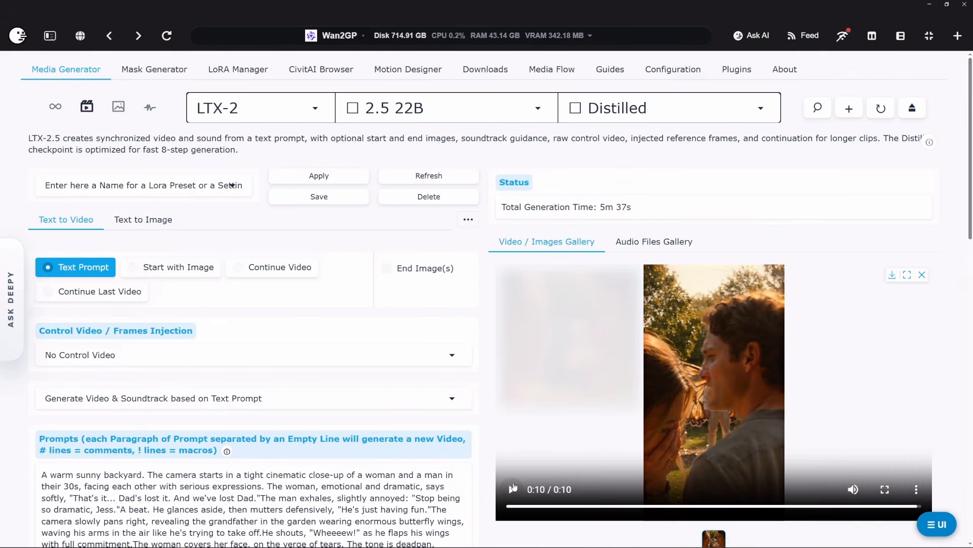
Step: Change the resolution budget within the 720p category to 1280x704 (16:9)
{"action": "scroll", "coordinate": [513, 488], "scroll_direction": "down", "scroll_amount": 3}
{"action": "scroll", "coordinate": [507, 402], "scroll_direction": "down", "scroll_amount": 2}
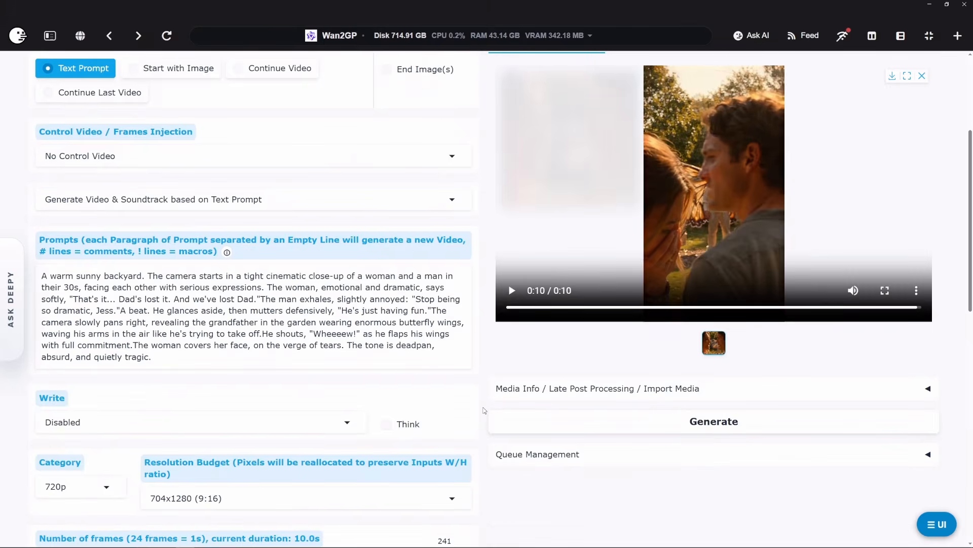
{"action": "scroll", "coordinate": [484, 411], "scroll_direction": "down", "scroll_amount": 2}
{"action": "left_click", "coordinate": [190, 431]}
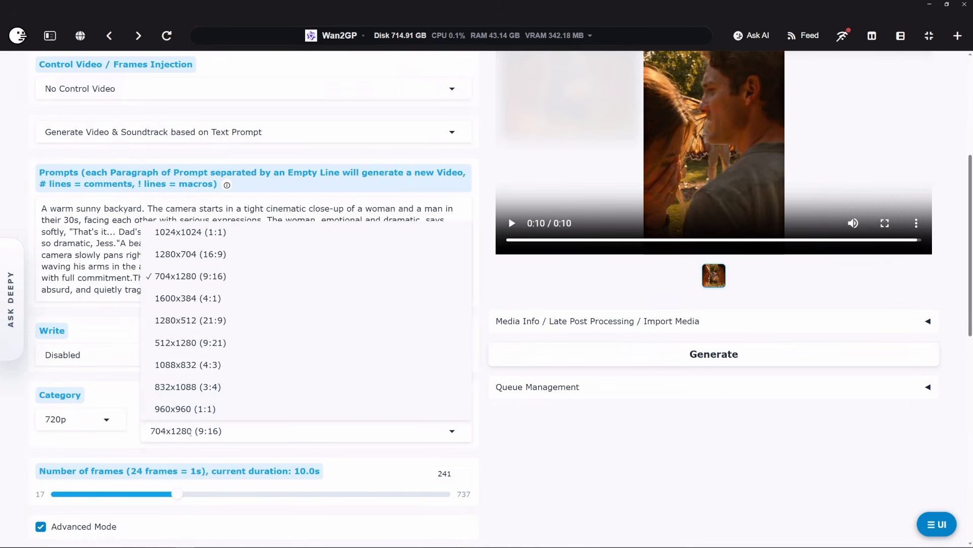
{"action": "left_click", "coordinate": [207, 255]}
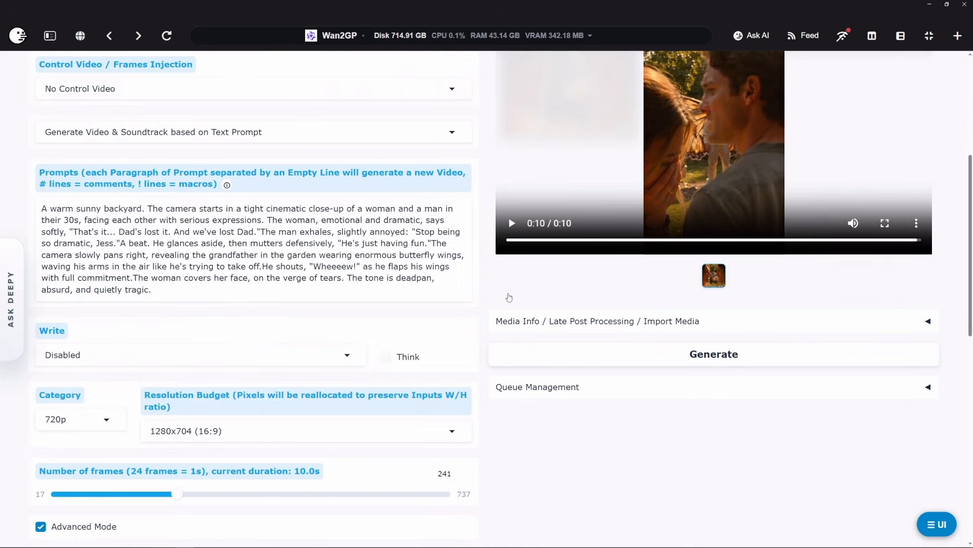
Step: Switch the LTX-2 2.5 22B checkpoint to Distilled NVFP4 and start generating the video from the backyard prompt
{"action": "scroll", "coordinate": [510, 313], "scroll_direction": "up", "scroll_amount": 1}
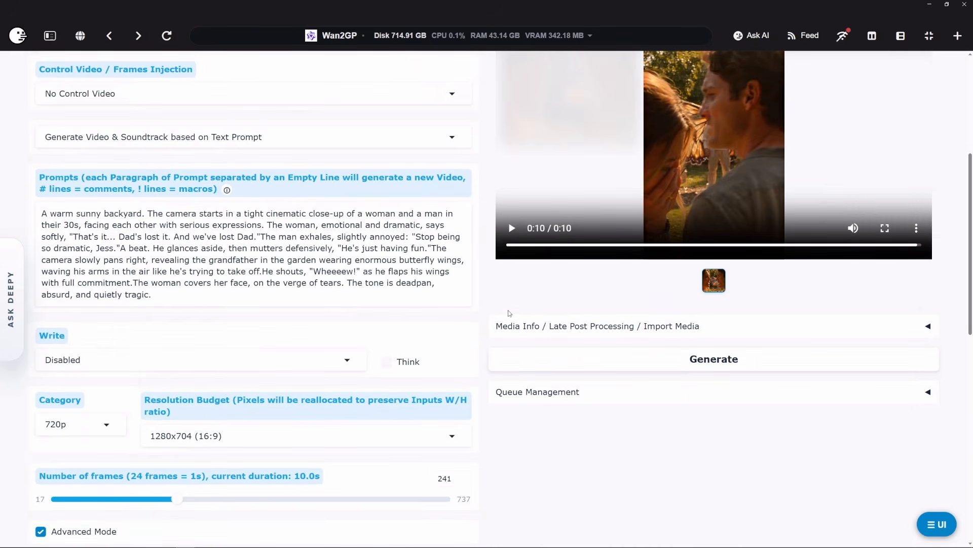
{"action": "scroll", "coordinate": [510, 313], "scroll_direction": "up", "scroll_amount": 5}
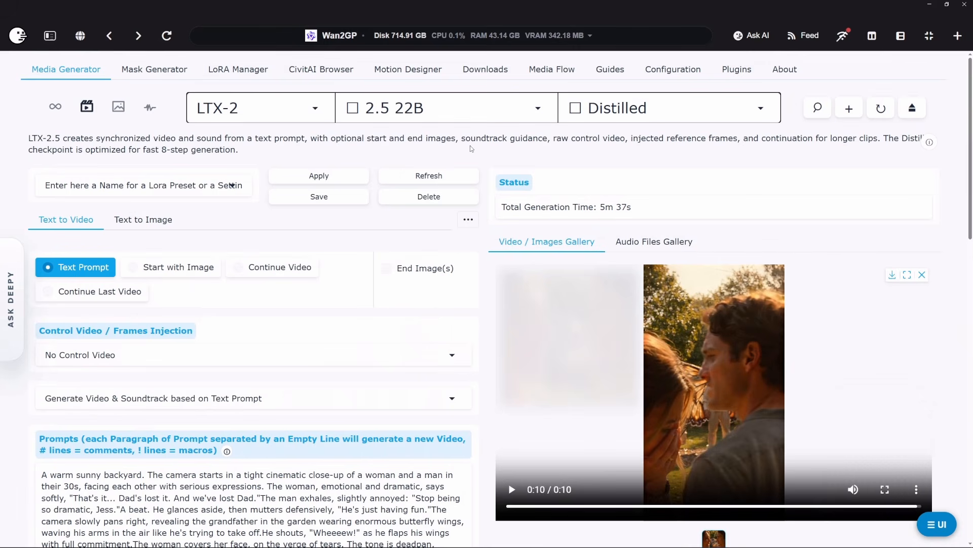
{"action": "left_click", "coordinate": [598, 113]}
{"action": "left_click", "coordinate": [600, 177]}
{"action": "scroll", "coordinate": [588, 185], "scroll_direction": "down", "scroll_amount": 1}
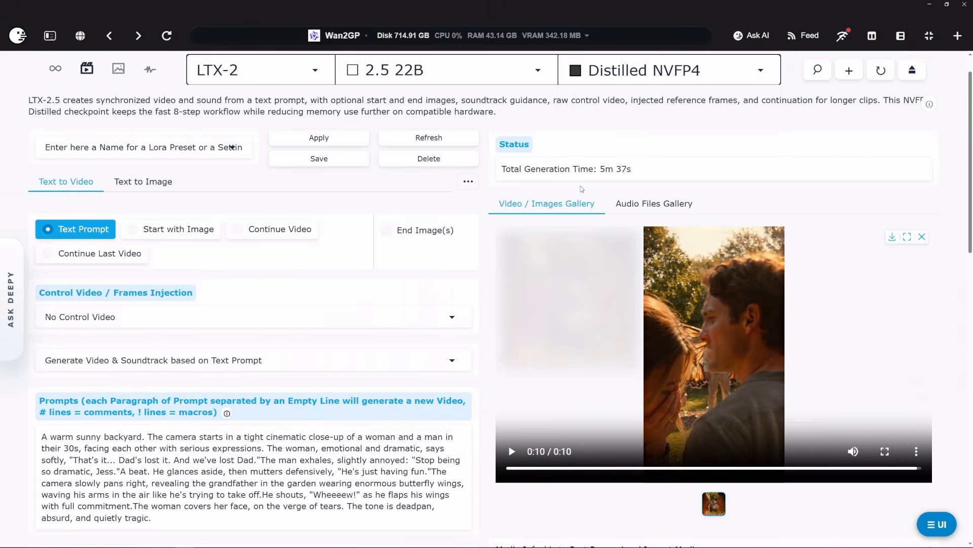
{"action": "scroll", "coordinate": [582, 188], "scroll_direction": "down", "scroll_amount": 3}
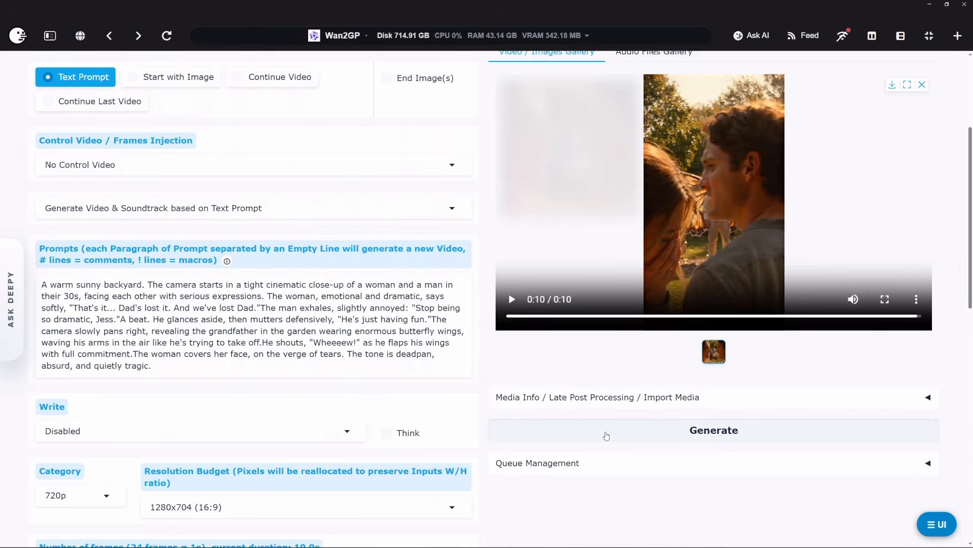
{"action": "left_click", "coordinate": [606, 435]}
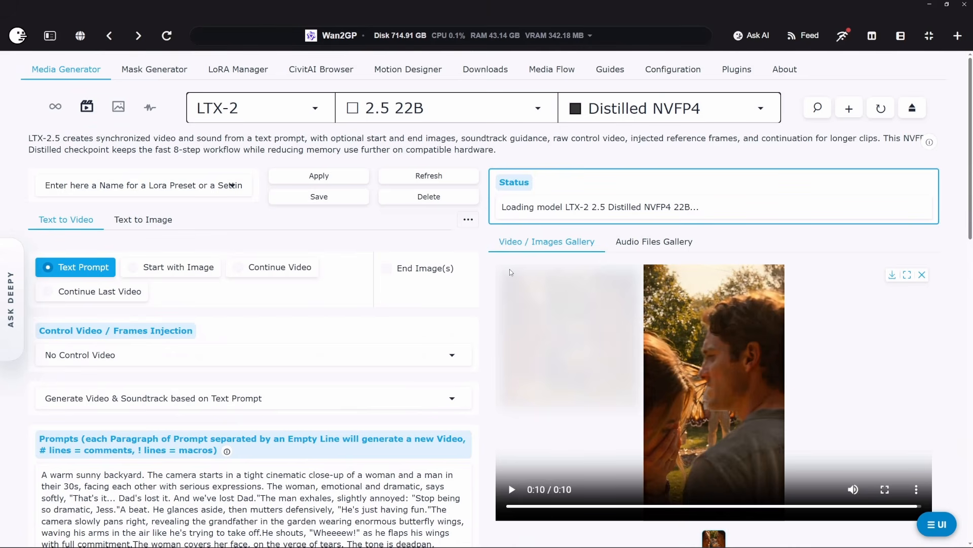
Step: Open the Wan2GP terminal log to check the download of the Distilled NVFP4 model
{"action": "left_click", "coordinate": [629, 109]}
{"action": "left_click", "coordinate": [488, 156]}
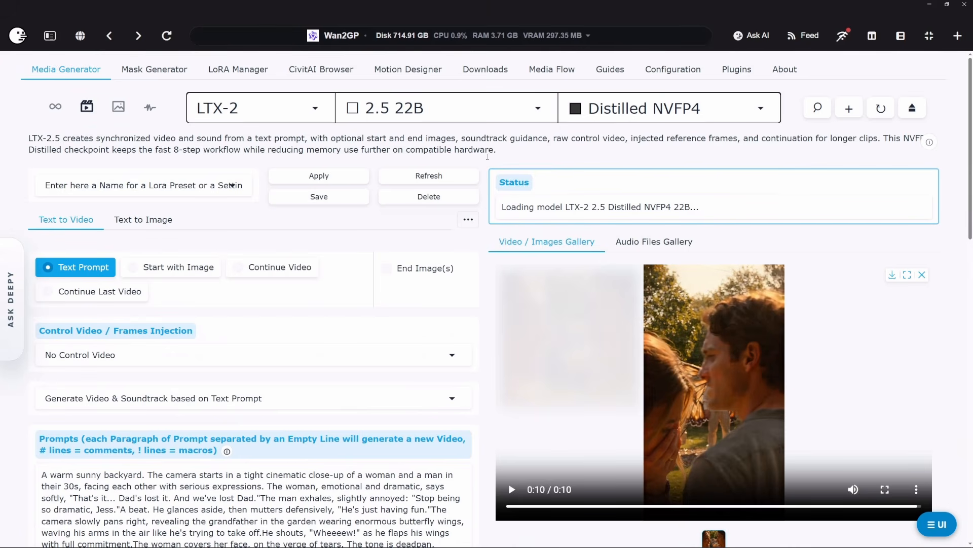
{"action": "left_click", "coordinate": [49, 35]}
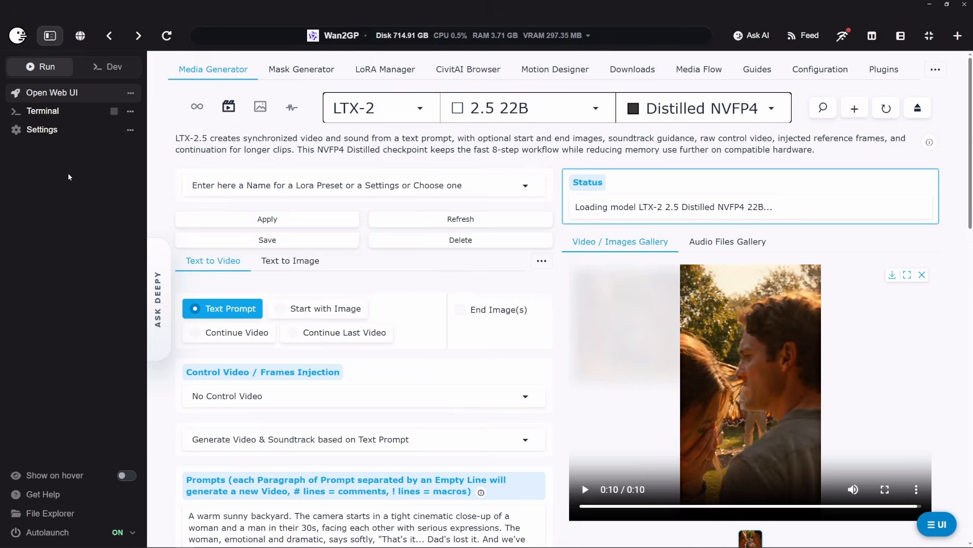
{"action": "left_click", "coordinate": [62, 116]}
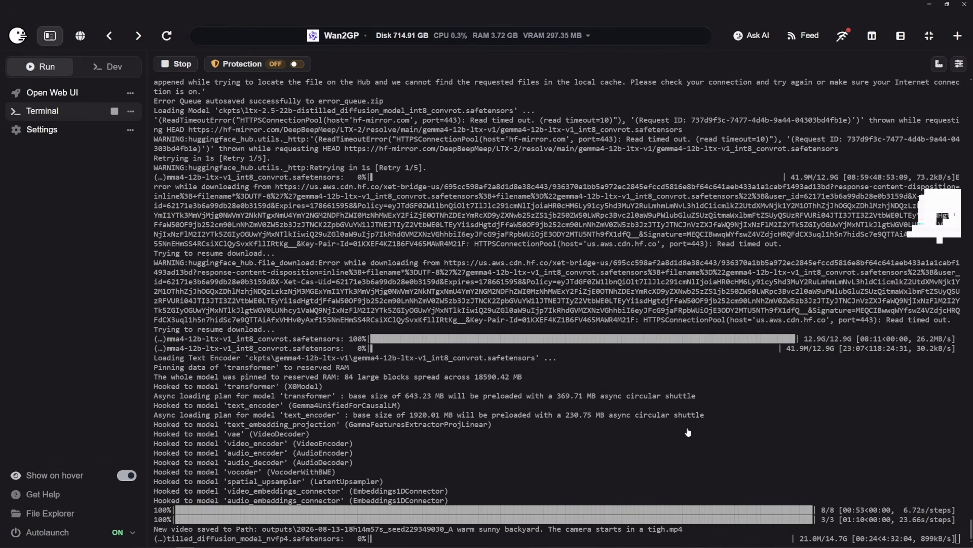
{"action": "left_click", "coordinate": [48, 36]}
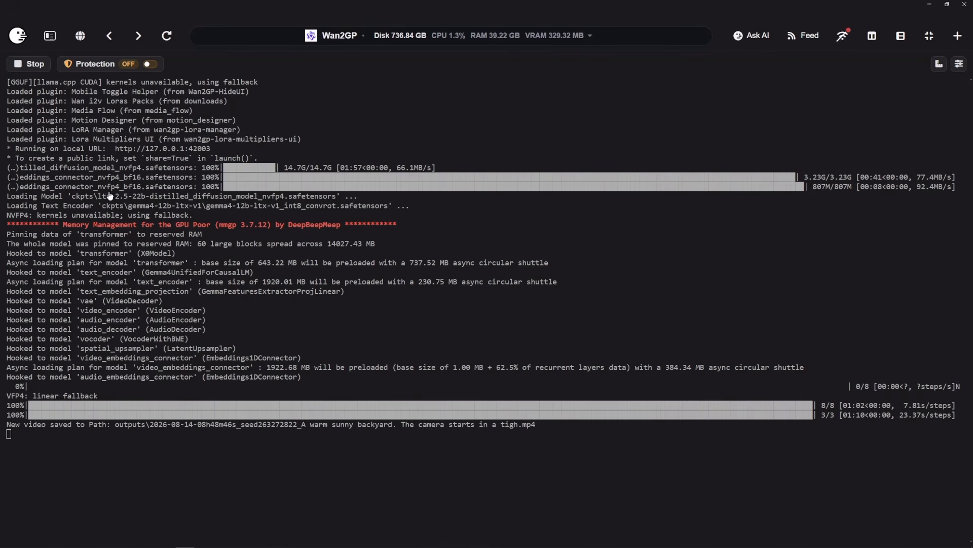
Step: Return to the Wan2GP web interface and play the video generated with the Distilled NVFP4 checkpoint
{"action": "mouse_move", "coordinate": [2, 184]}
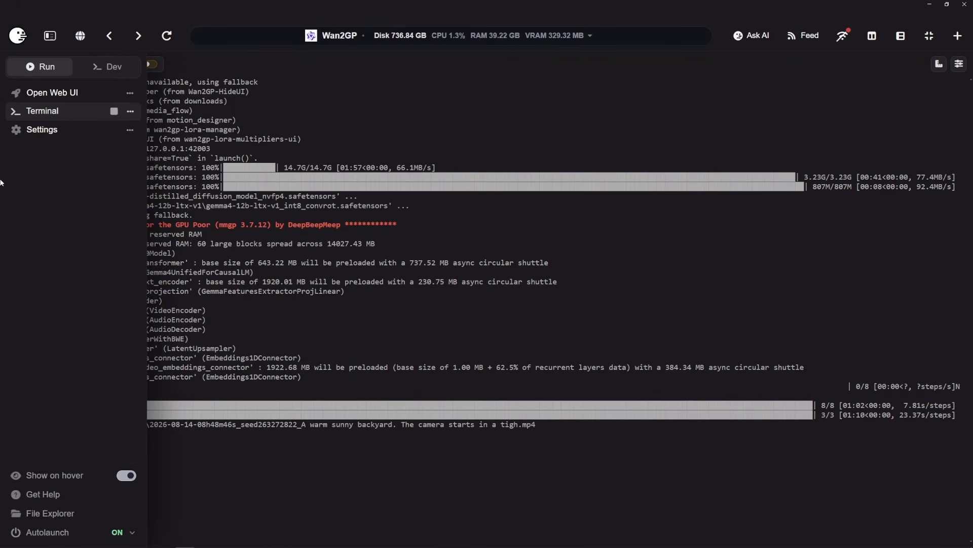
{"action": "left_click", "coordinate": [69, 95]}
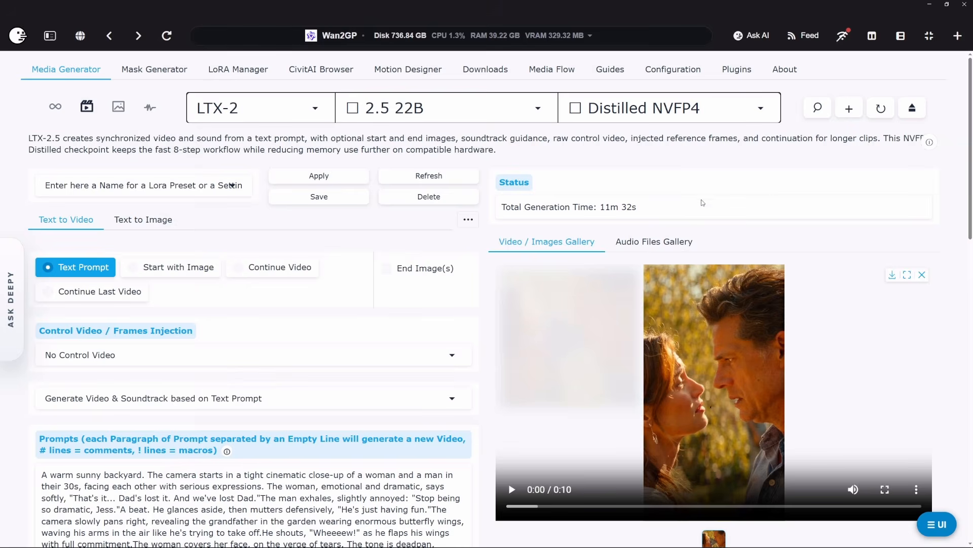
{"action": "scroll", "coordinate": [770, 200], "scroll_direction": "down", "scroll_amount": 1}
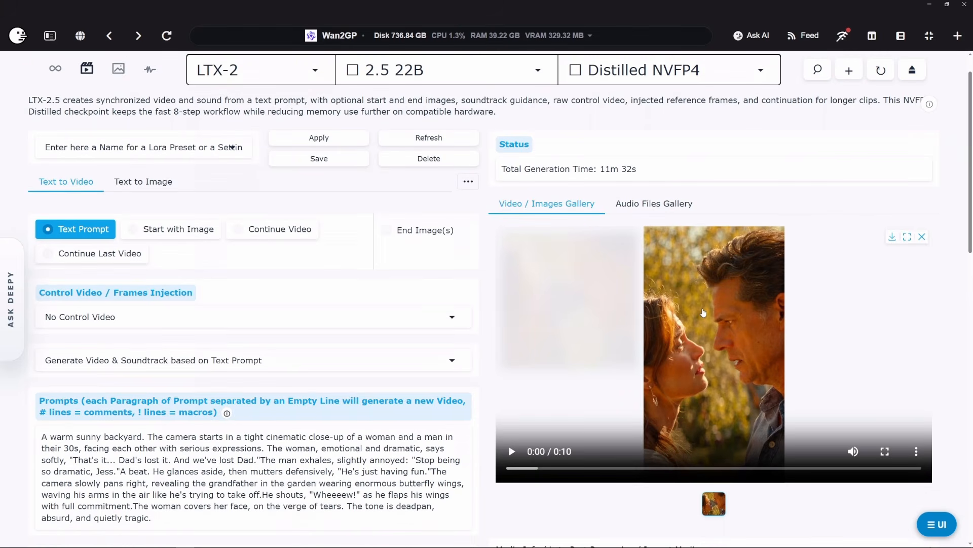
{"action": "scroll", "coordinate": [703, 313], "scroll_direction": "down", "scroll_amount": 1}
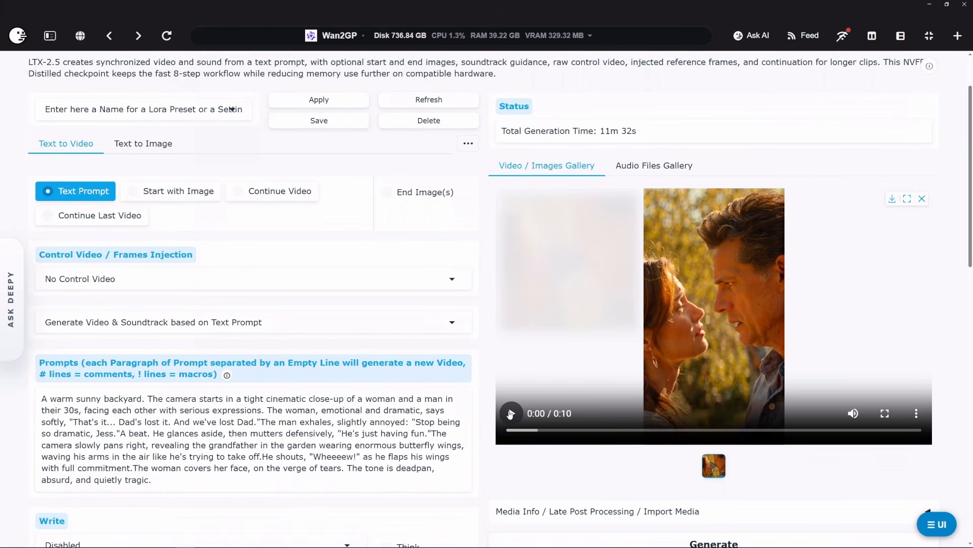
{"action": "left_click", "coordinate": [511, 414]}
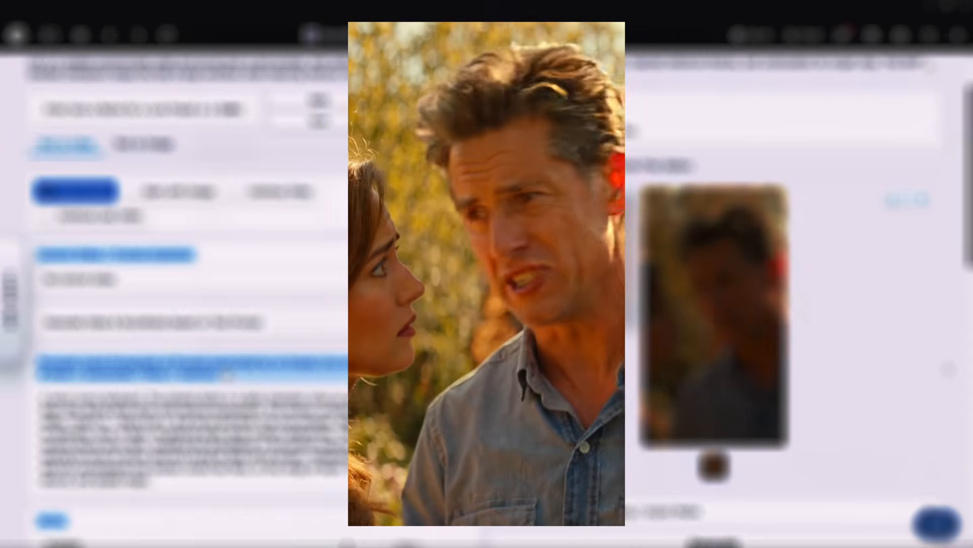
Step: Set the resolution budget to 1280x704 (16:9) and generate the backyard video again with the Distilled NVFP4 checkpoint
{"action": "scroll", "coordinate": [945, 364], "scroll_direction": "up", "scroll_amount": 1}
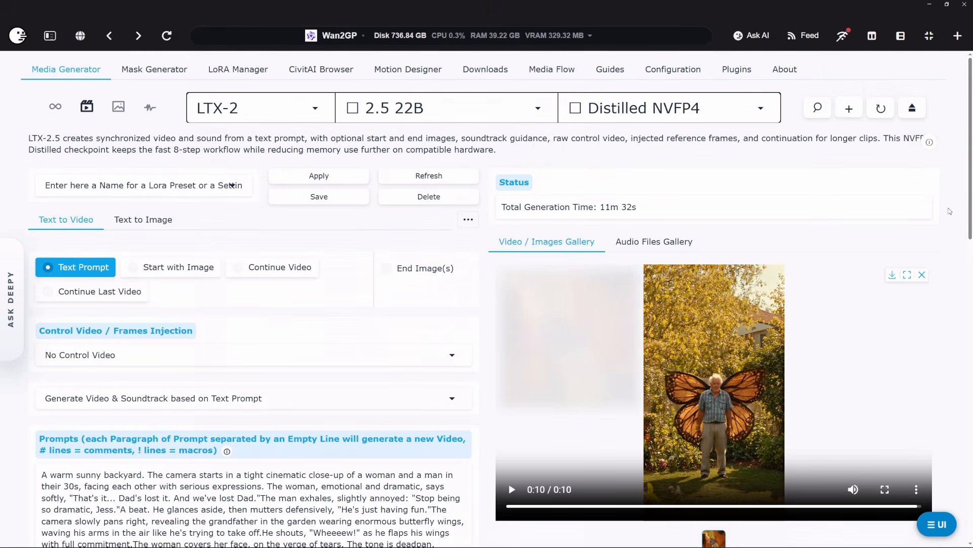
{"action": "scroll", "coordinate": [828, 240], "scroll_direction": "down", "scroll_amount": 1}
{"action": "scroll", "coordinate": [484, 303], "scroll_direction": "down", "scroll_amount": 3}
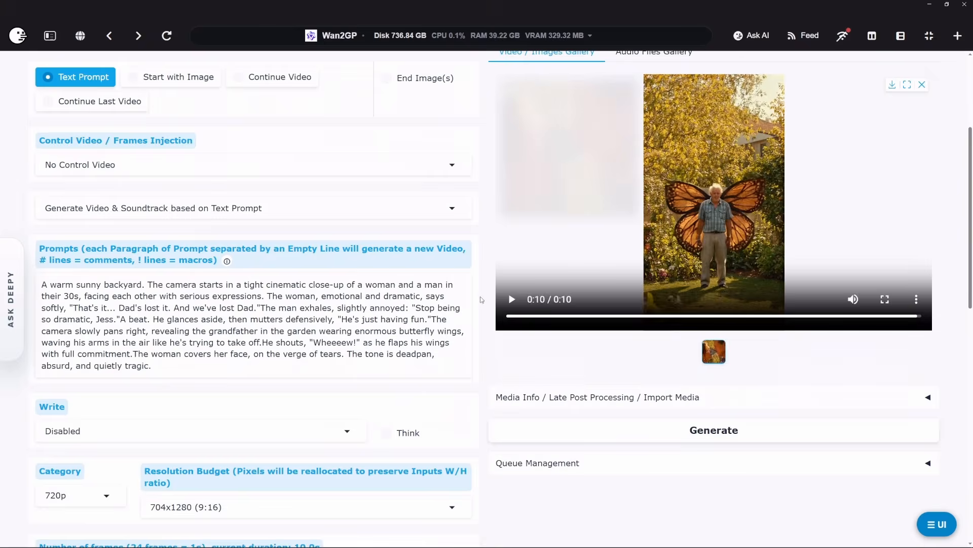
{"action": "scroll", "coordinate": [482, 300], "scroll_direction": "down", "scroll_amount": 2}
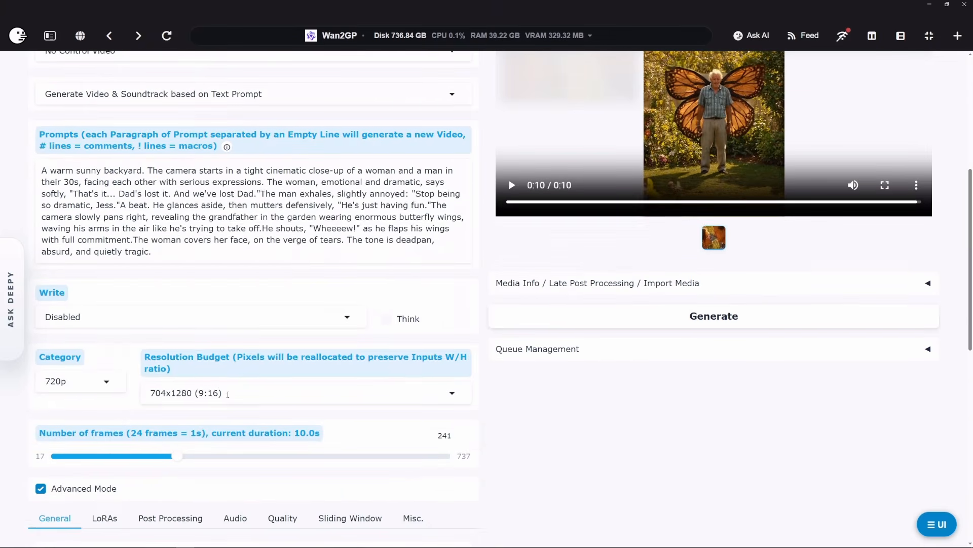
{"action": "left_click", "coordinate": [228, 394]}
{"action": "left_click", "coordinate": [218, 217]}
{"action": "left_click", "coordinate": [723, 312]}
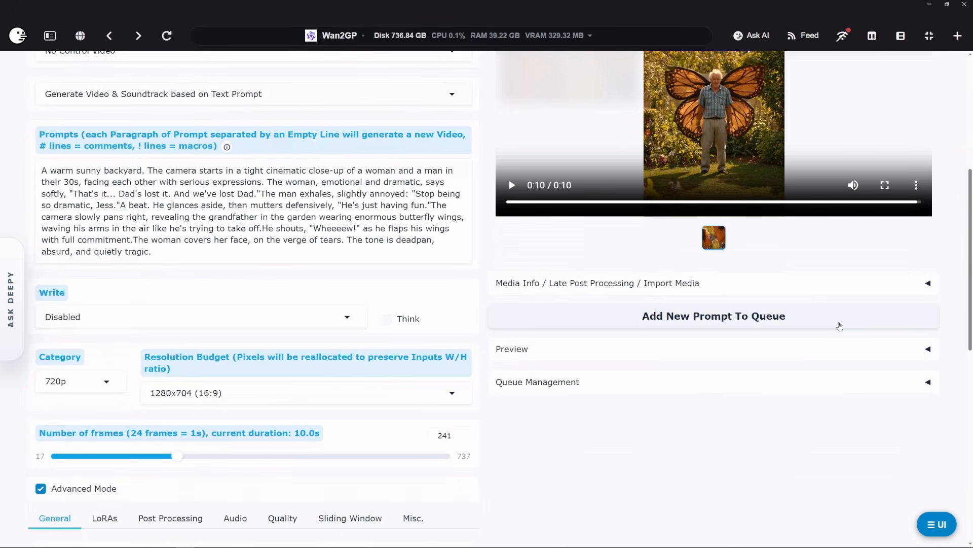
Step: Check the denoising progress of the running generation and the queue section below the gallery
{"action": "scroll", "coordinate": [960, 235], "scroll_direction": "up", "scroll_amount": 3}
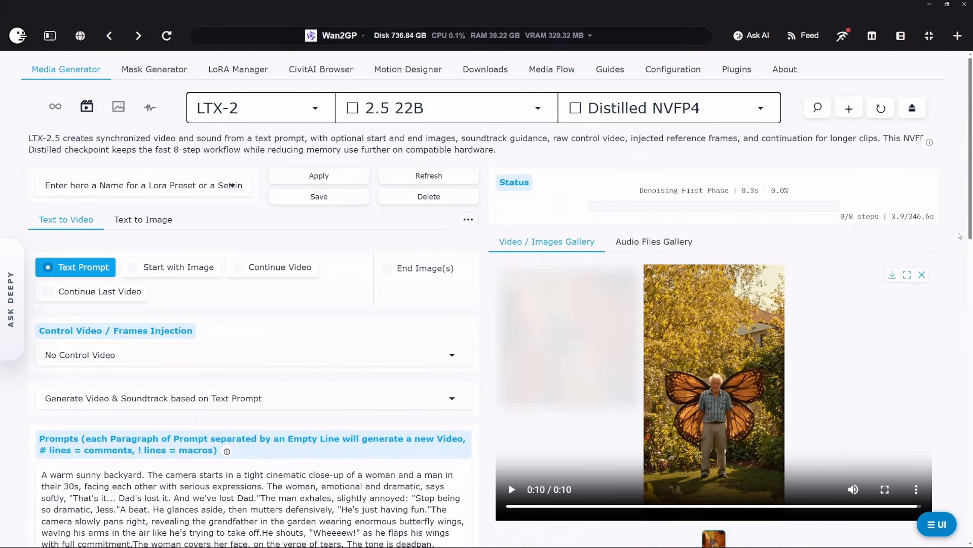
{"action": "scroll", "coordinate": [608, 454], "scroll_direction": "down", "scroll_amount": 3}
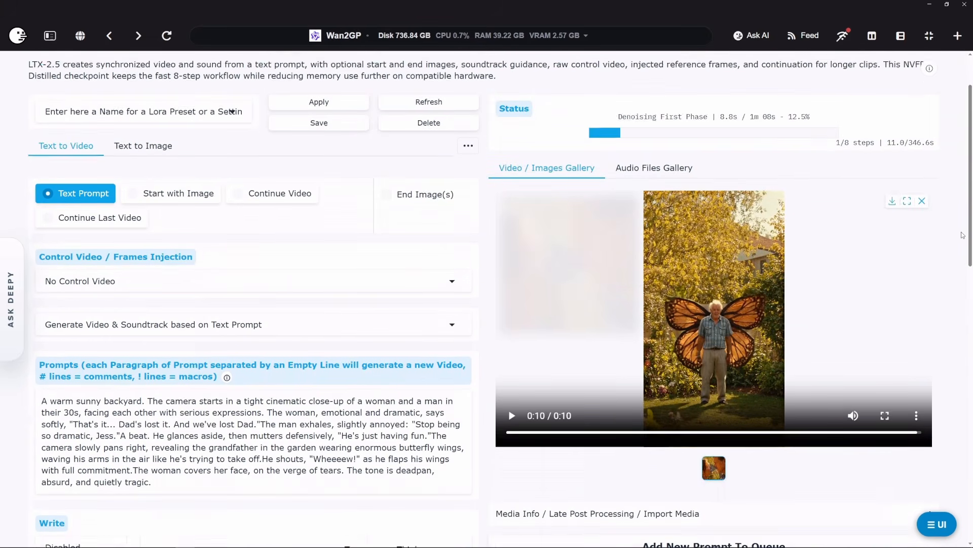
{"action": "scroll", "coordinate": [608, 454], "scroll_direction": "down", "scroll_amount": 2}
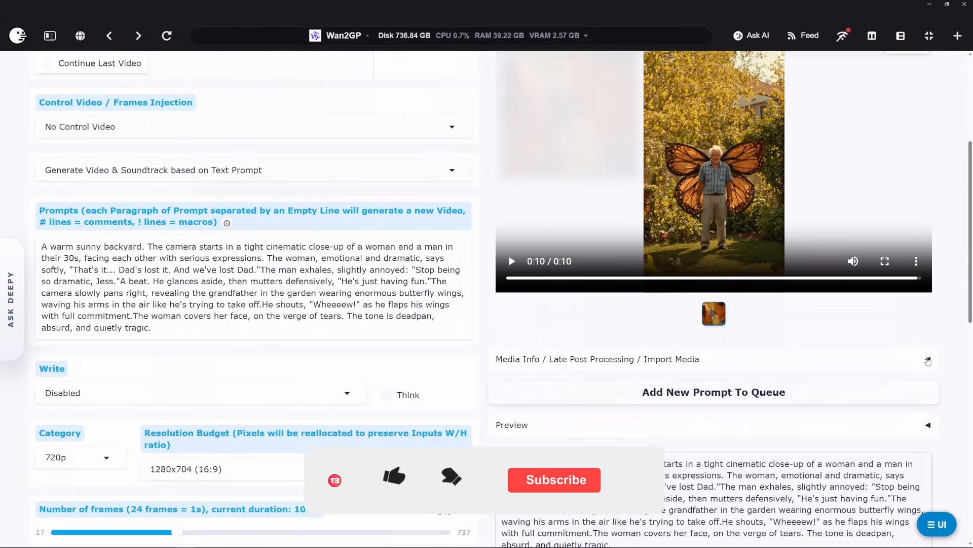
Step: Open the media information of the portrait backyard video and check its generation time
{"action": "left_click", "coordinate": [928, 360]}
{"action": "scroll", "coordinate": [619, 359], "scroll_direction": "down", "scroll_amount": 5}
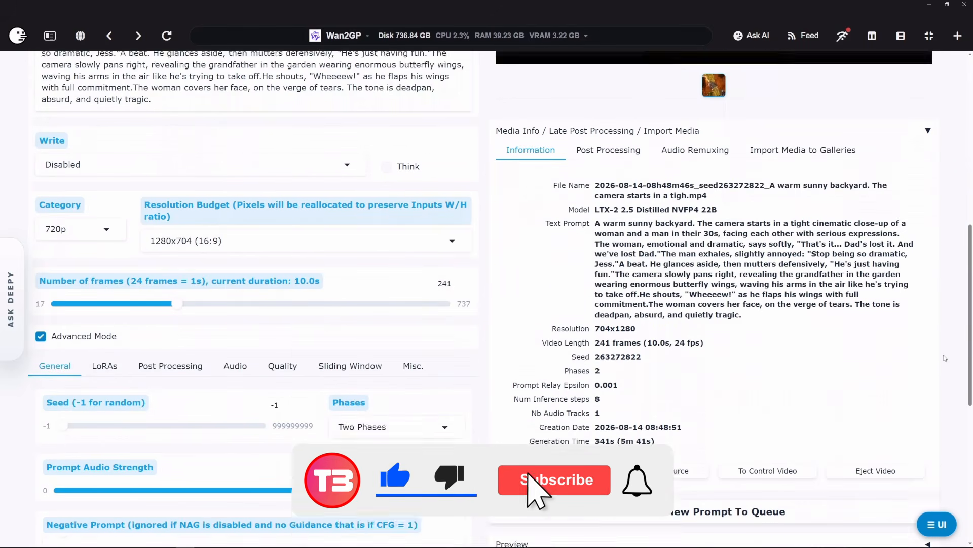
{"action": "left_click_drag", "start_coordinate": [618, 404], "coordinate": [658, 405]}
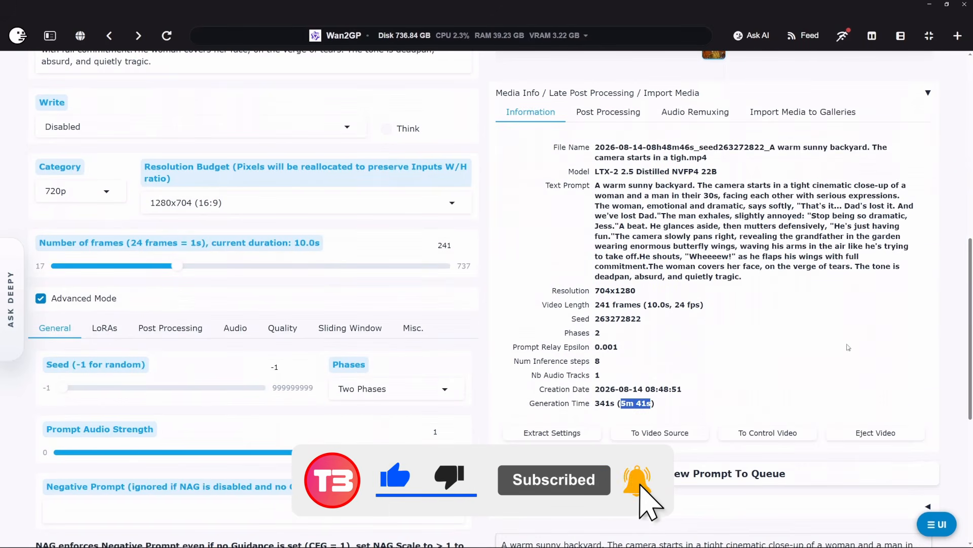
{"action": "left_click", "coordinate": [951, 329]}
{"action": "scroll", "coordinate": [951, 329], "scroll_direction": "up", "scroll_amount": 1}
{"action": "scroll", "coordinate": [951, 328], "scroll_direction": "up", "scroll_amount": 9}
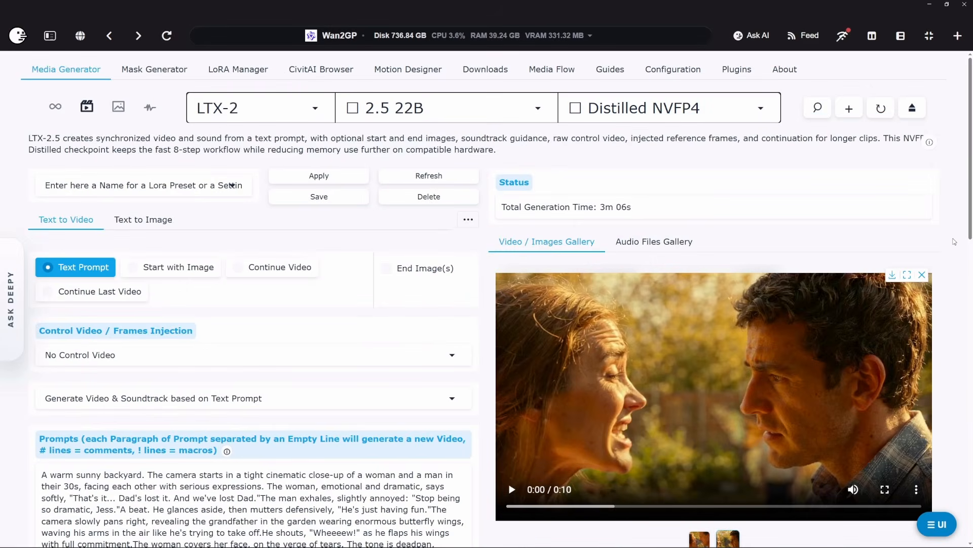
Step: Play the 16:9 backyard video generated with the Distilled NVFP4 checkpoint
{"action": "scroll", "coordinate": [954, 242], "scroll_direction": "down", "scroll_amount": 2}
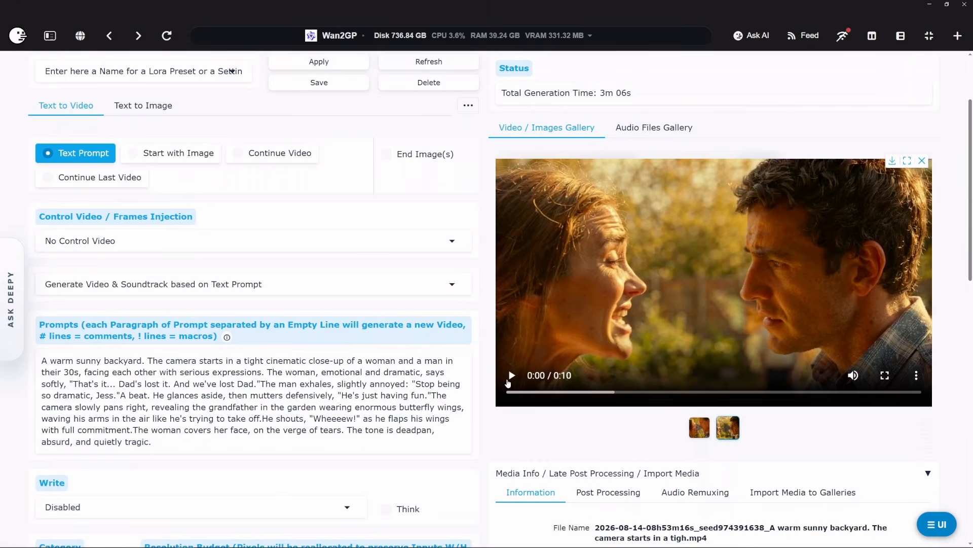
{"action": "left_click", "coordinate": [511, 376]}
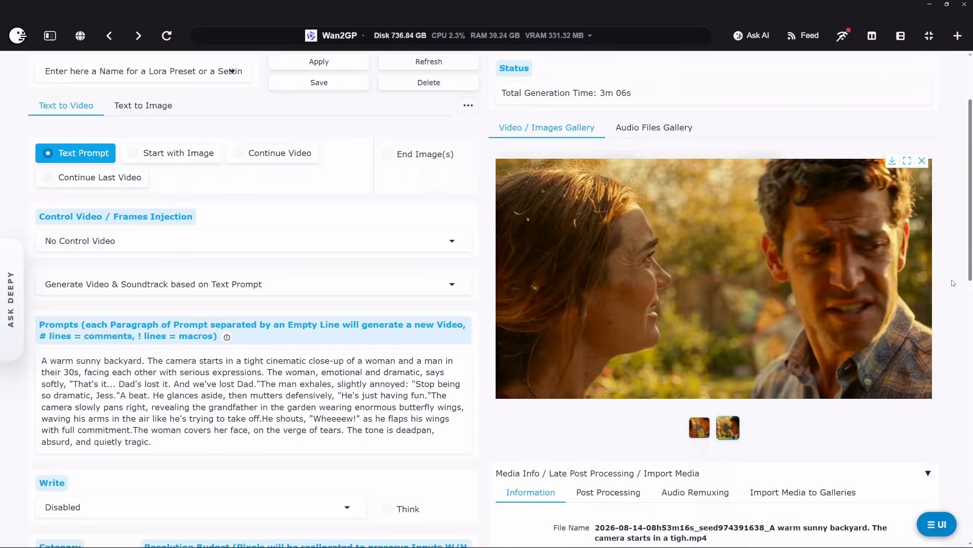
{"action": "scroll", "coordinate": [953, 283], "scroll_direction": "up", "scroll_amount": 2}
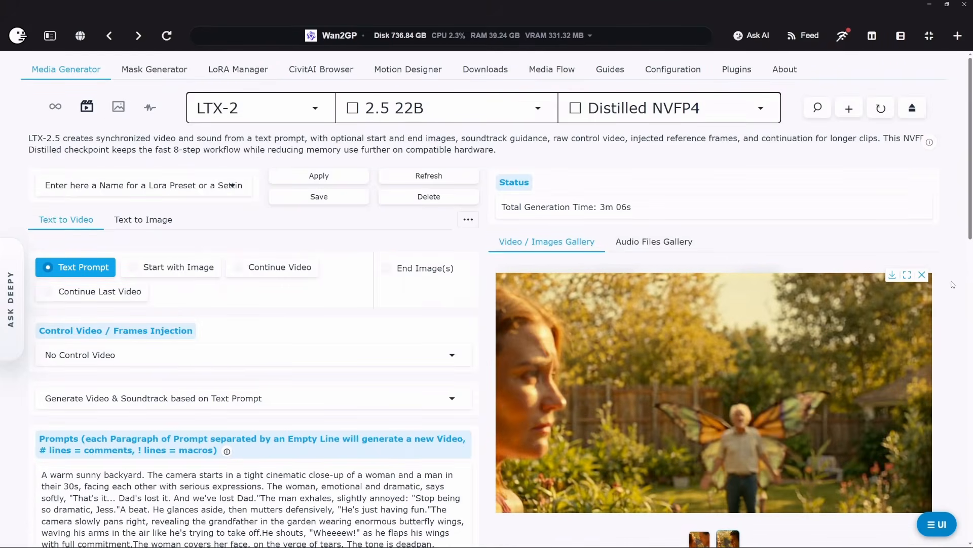
{"action": "left_click", "coordinate": [511, 489]}
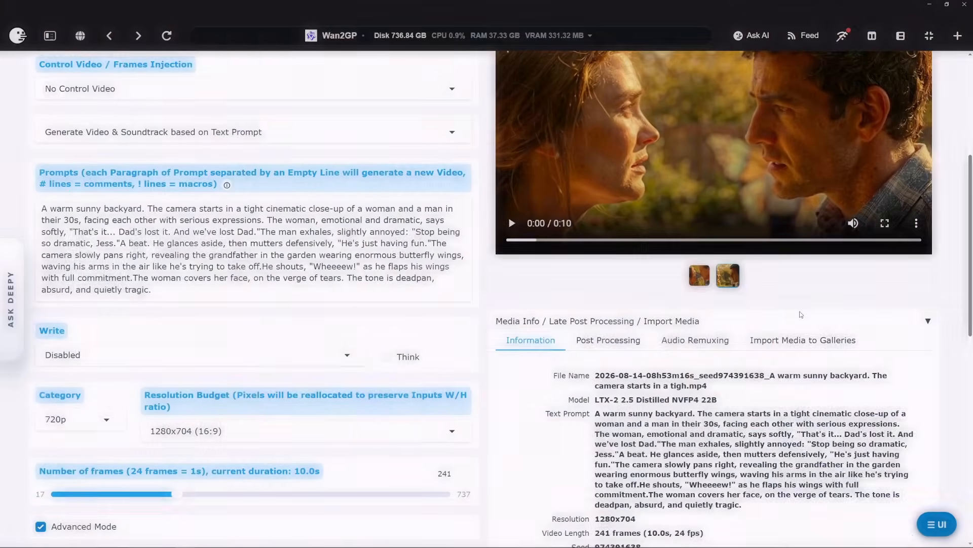
{"action": "scroll", "coordinate": [799, 311], "scroll_direction": "down", "scroll_amount": 3}
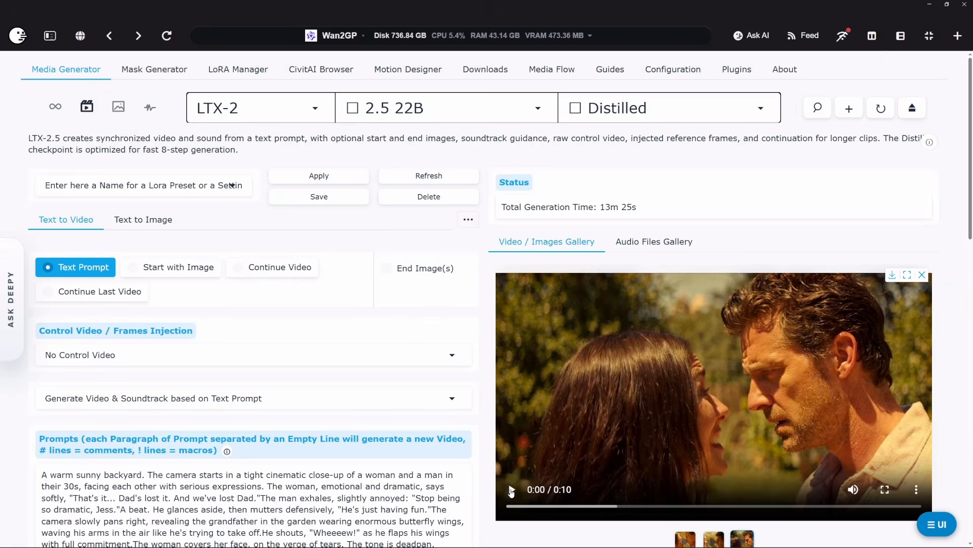
Step: Check the generation time of the Distilled checkpoint's 16:9 video and generate the backyard video again with the same settings
{"action": "scroll", "coordinate": [657, 404], "scroll_direction": "down", "scroll_amount": 10}
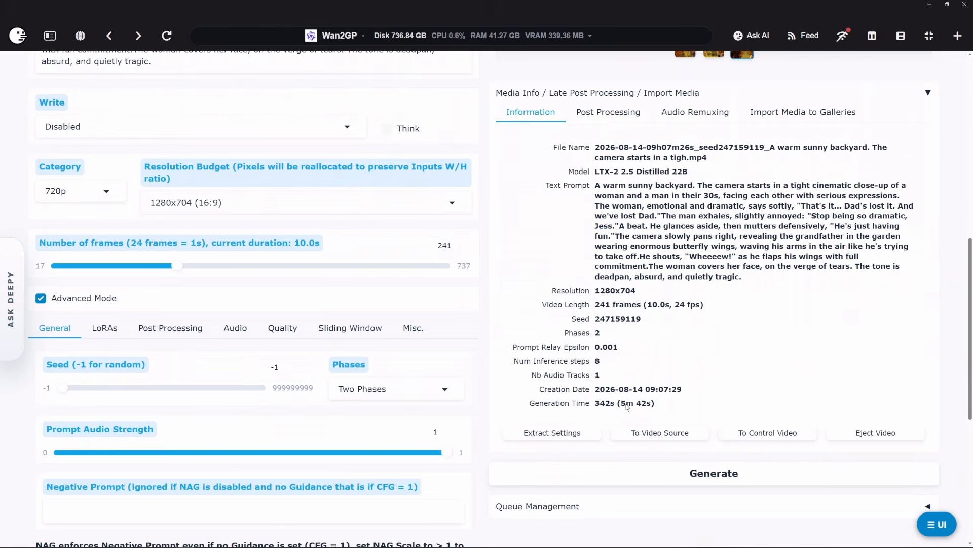
{"action": "scroll", "coordinate": [701, 404], "scroll_direction": "down", "scroll_amount": 4}
{"action": "left_click", "coordinate": [860, 271]}
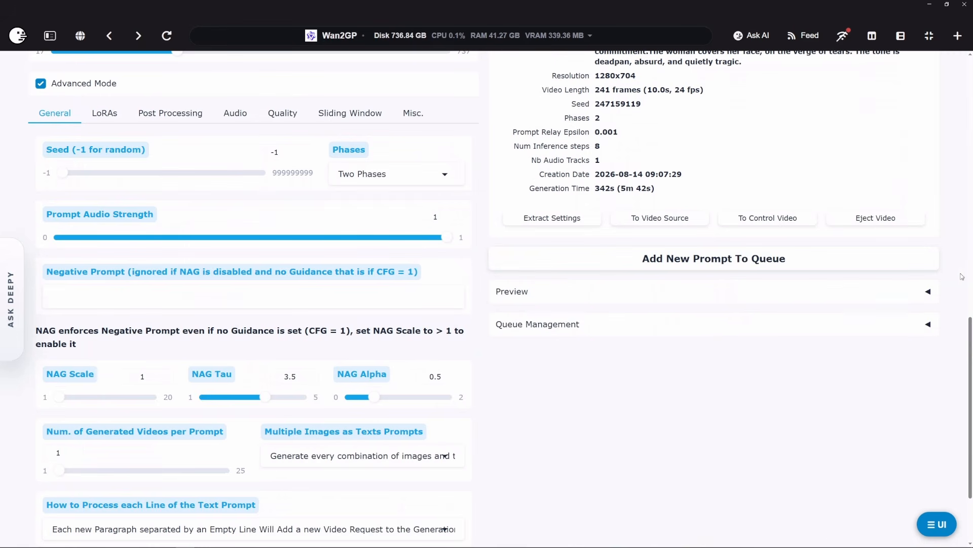
Step: Play the newest 16:9 backyard video generated with the Distilled checkpoint
{"action": "scroll", "coordinate": [970, 285], "scroll_direction": "up", "scroll_amount": 9}
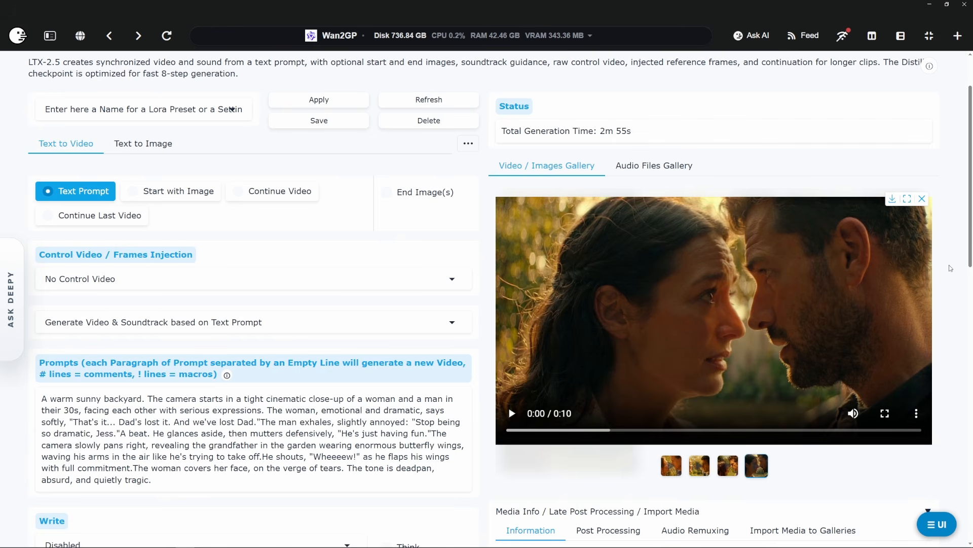
{"action": "scroll", "coordinate": [799, 326], "scroll_direction": "up", "scroll_amount": 2}
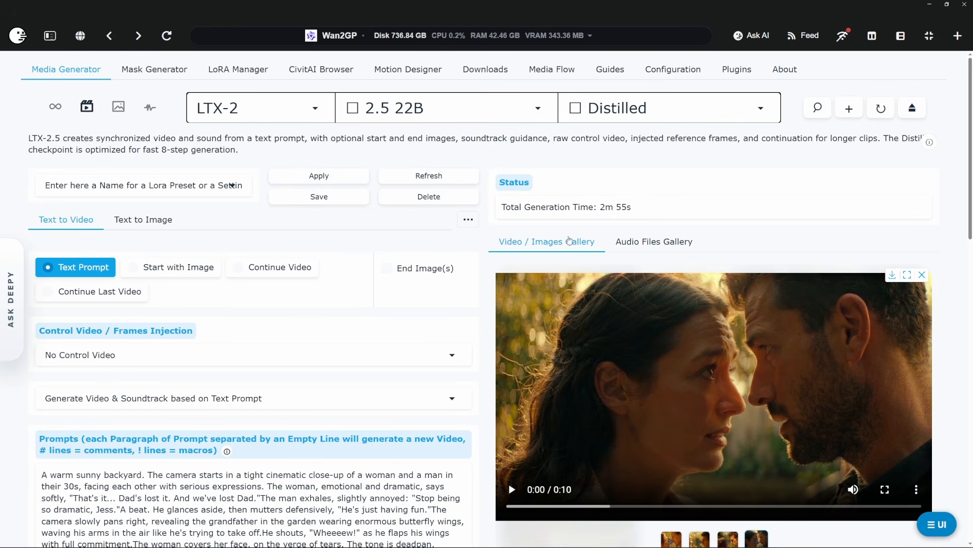
{"action": "left_click", "coordinate": [512, 490]}
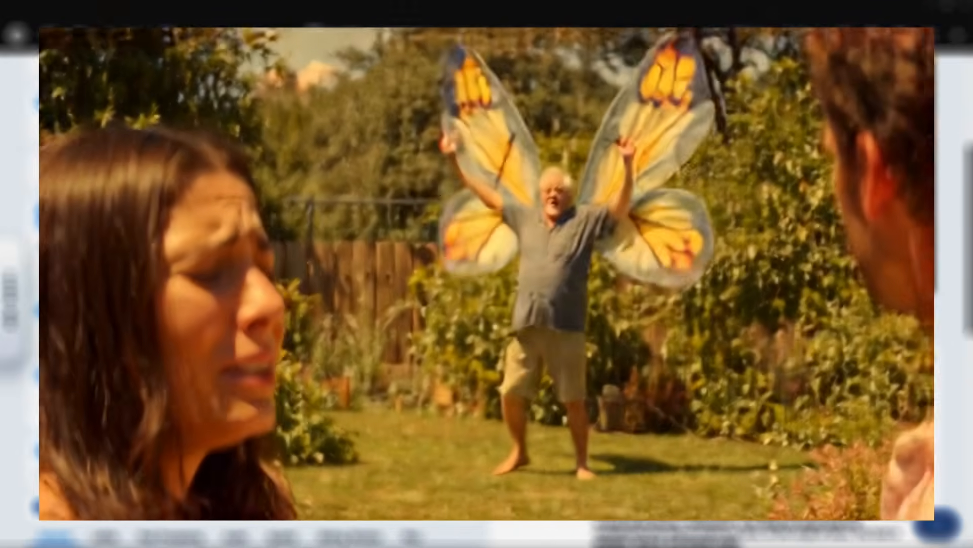
Step: Enter the prompt "Goku from Dragon Ball walking on a green screen" and set the resolution budget to 960x512 (16:9)
{"action": "type", "text": "from Dragon Ball walking on a green screen"}
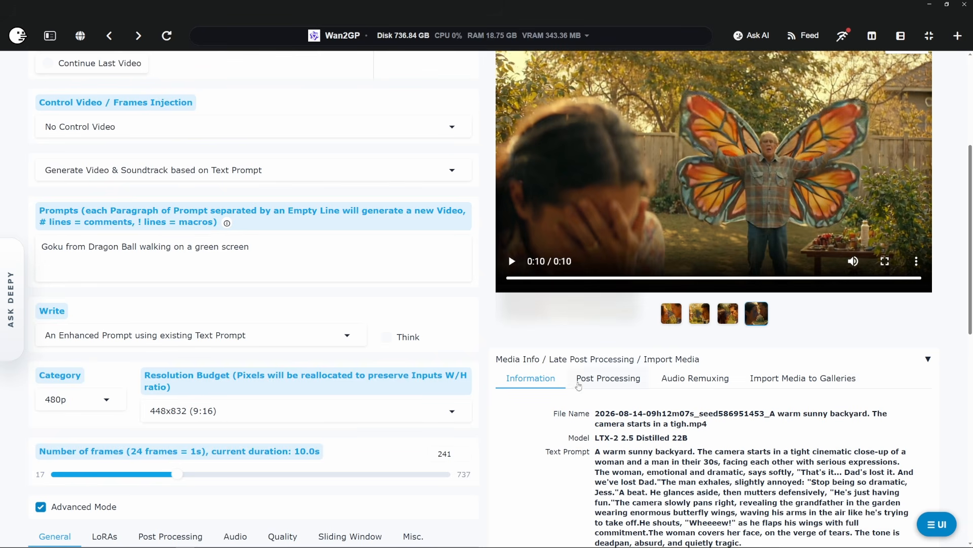
{"action": "scroll", "coordinate": [488, 334], "scroll_direction": "down", "scroll_amount": 3}
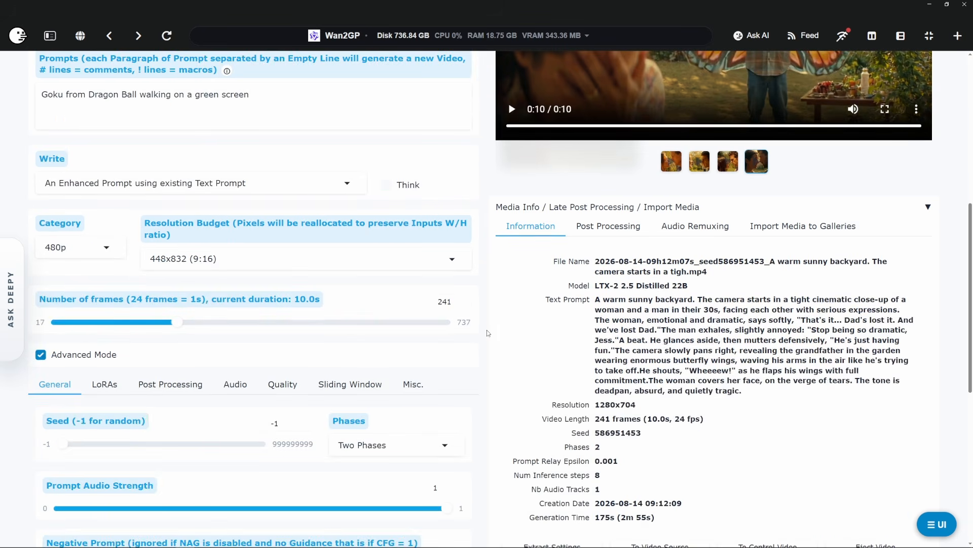
{"action": "left_click", "coordinate": [214, 259]}
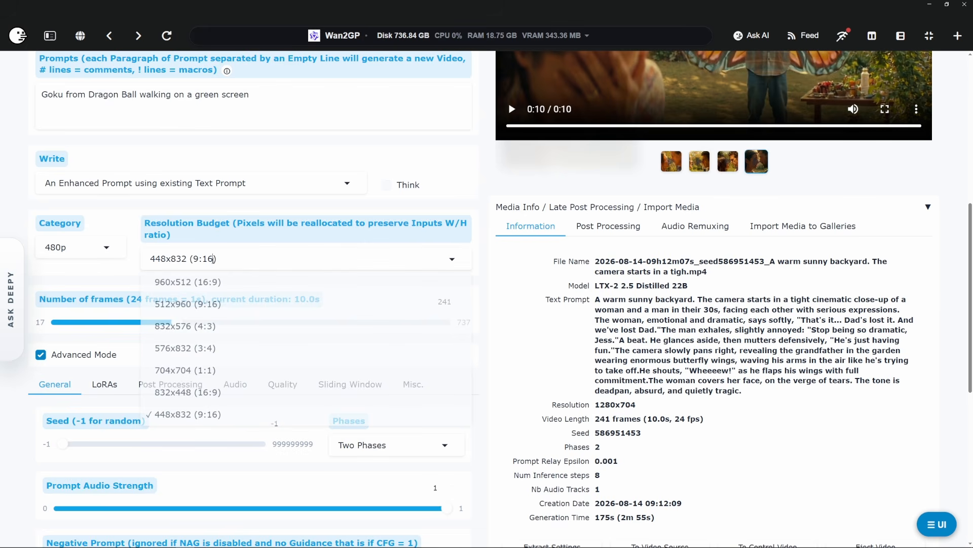
{"action": "left_click", "coordinate": [187, 282]}
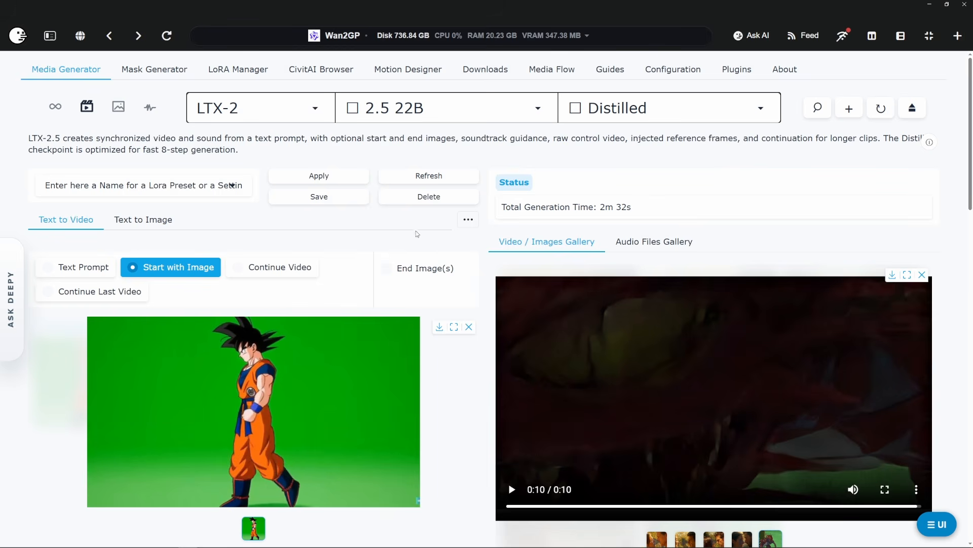
Step: Review the Goku start image settings and play the resulting green-screen video with its sound muted
{"action": "scroll", "coordinate": [452, 365], "scroll_direction": "down", "scroll_amount": 2}
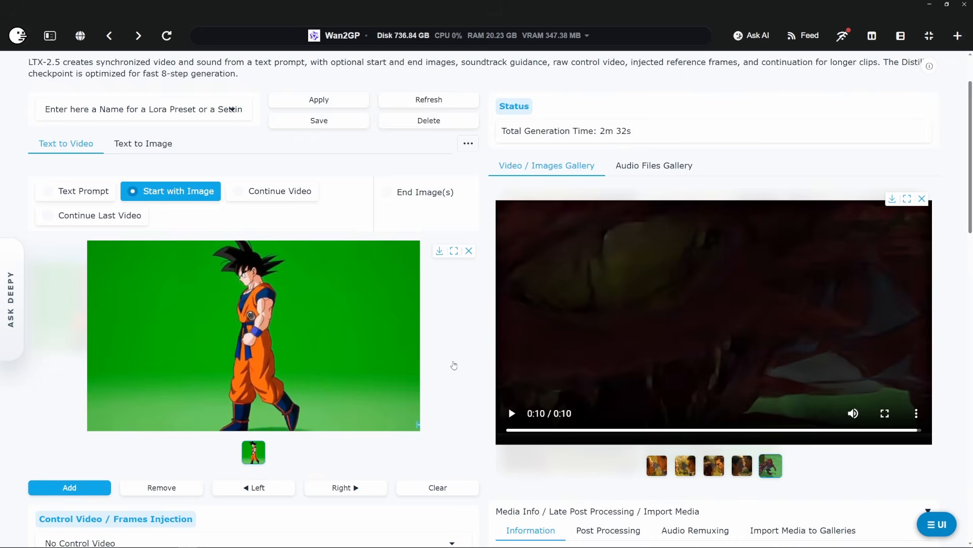
{"action": "scroll", "coordinate": [454, 365], "scroll_direction": "down", "scroll_amount": 10}
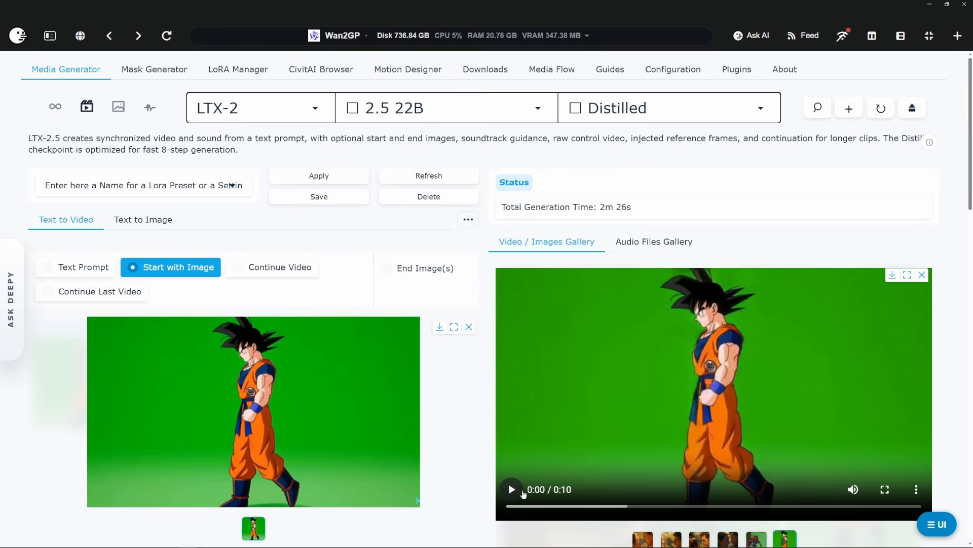
{"action": "left_click", "coordinate": [523, 493]}
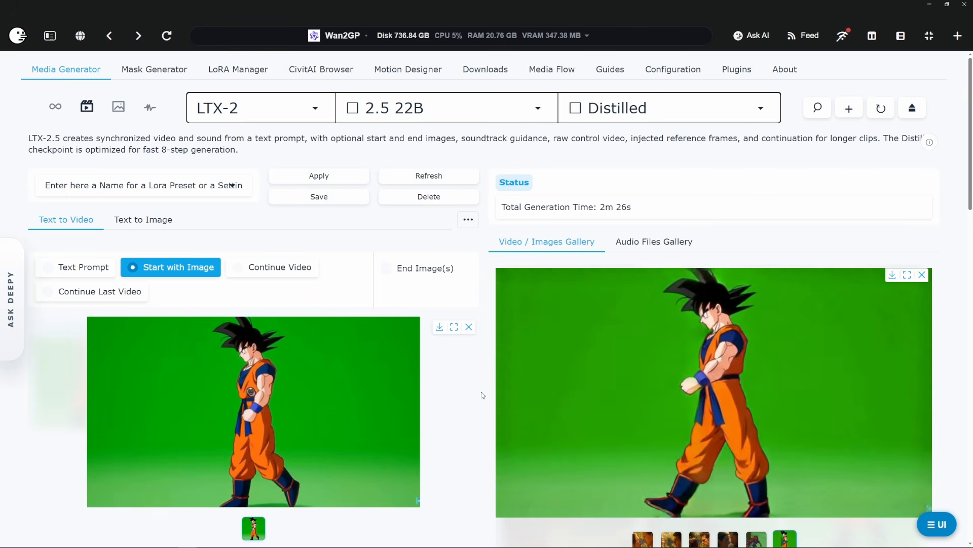
{"action": "left_click", "coordinate": [512, 490]}
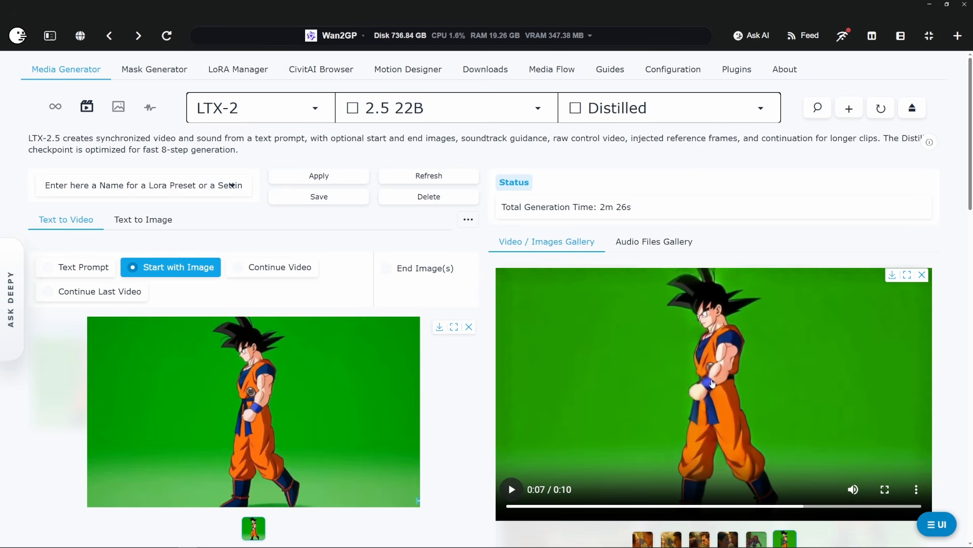
{"action": "left_click", "coordinate": [853, 491]}
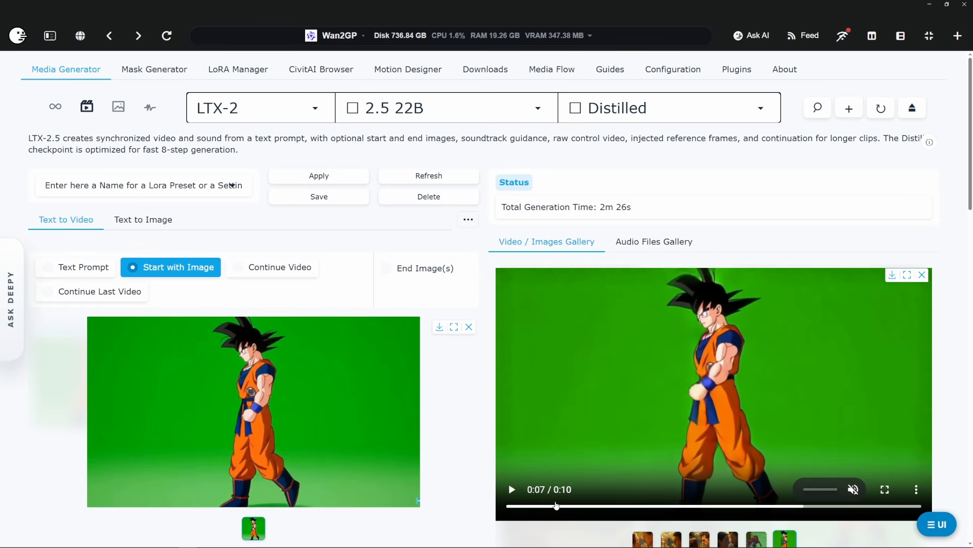
{"action": "left_click", "coordinate": [512, 489]}
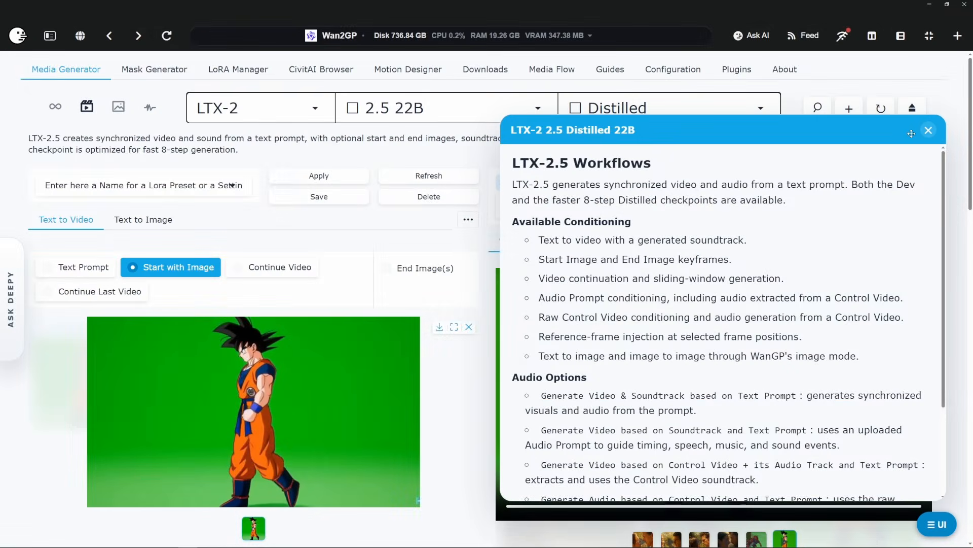
Step: Close the LTX-2.5 workflow information and examine the available models and video processes in Media Flow
{"action": "left_click", "coordinate": [928, 130]}
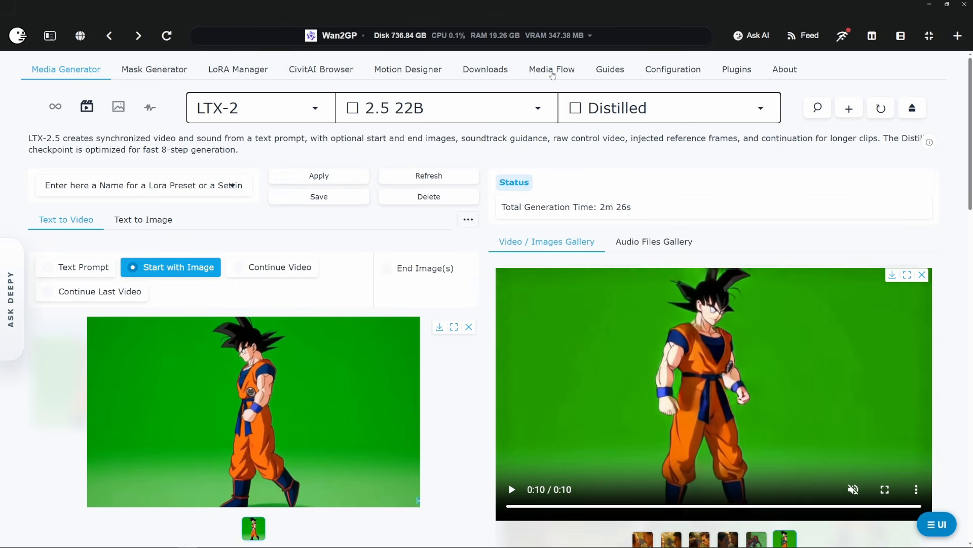
{"action": "left_click", "coordinate": [552, 71]}
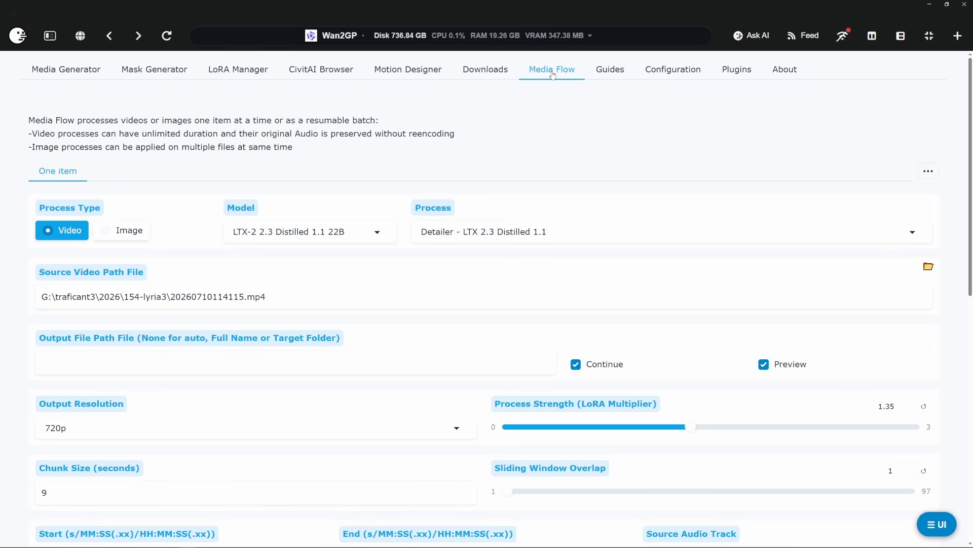
{"action": "left_click", "coordinate": [276, 232]}
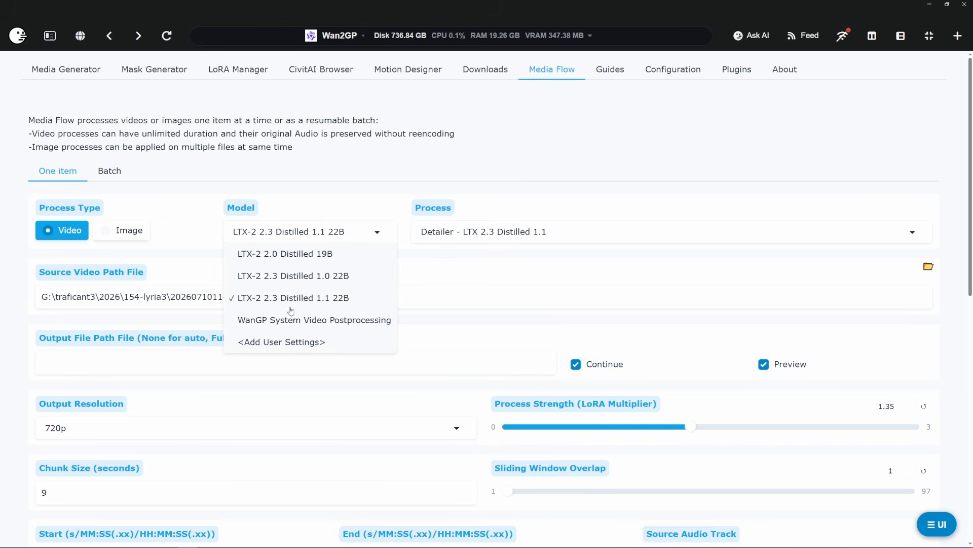
{"action": "left_click", "coordinate": [467, 237]}
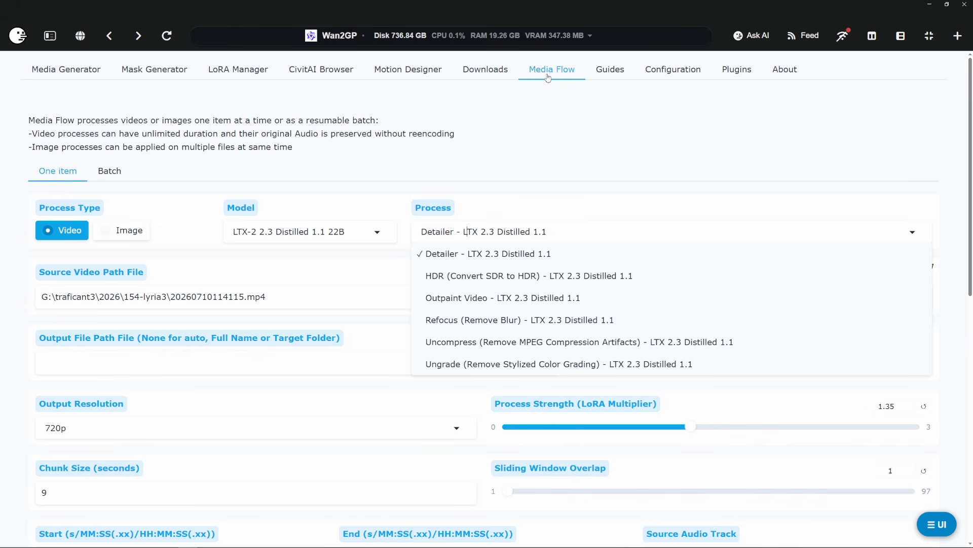
{"action": "left_click", "coordinate": [345, 232]}
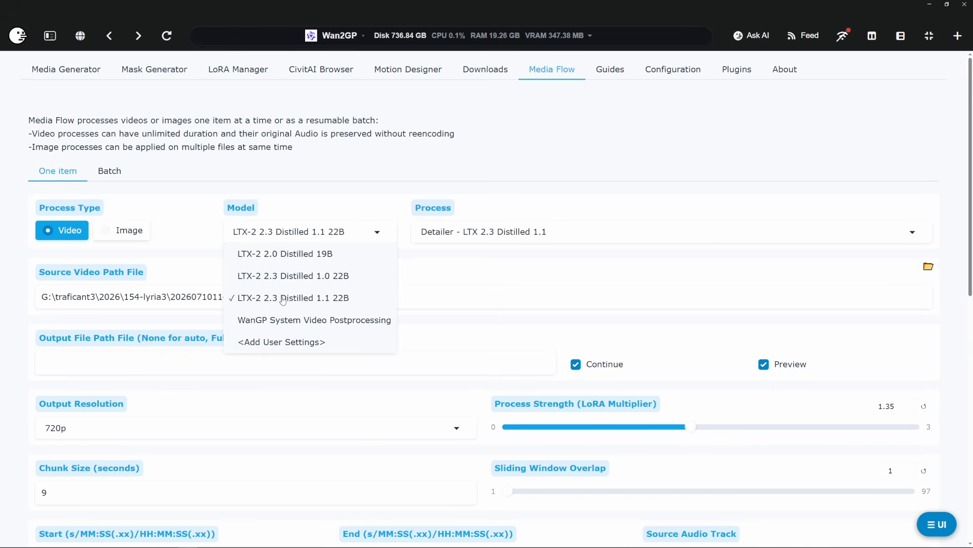
{"action": "left_click", "coordinate": [454, 244]}
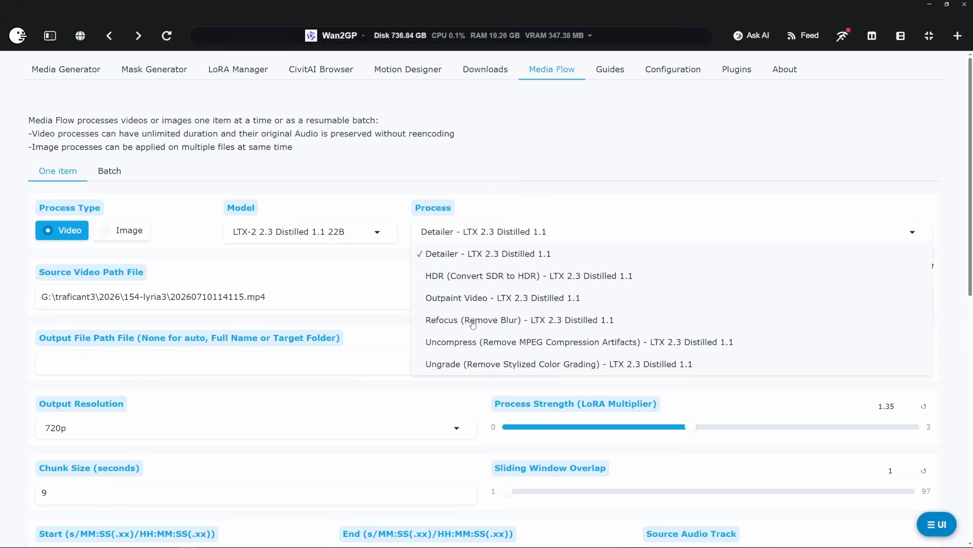
{"action": "left_click", "coordinate": [476, 132]}
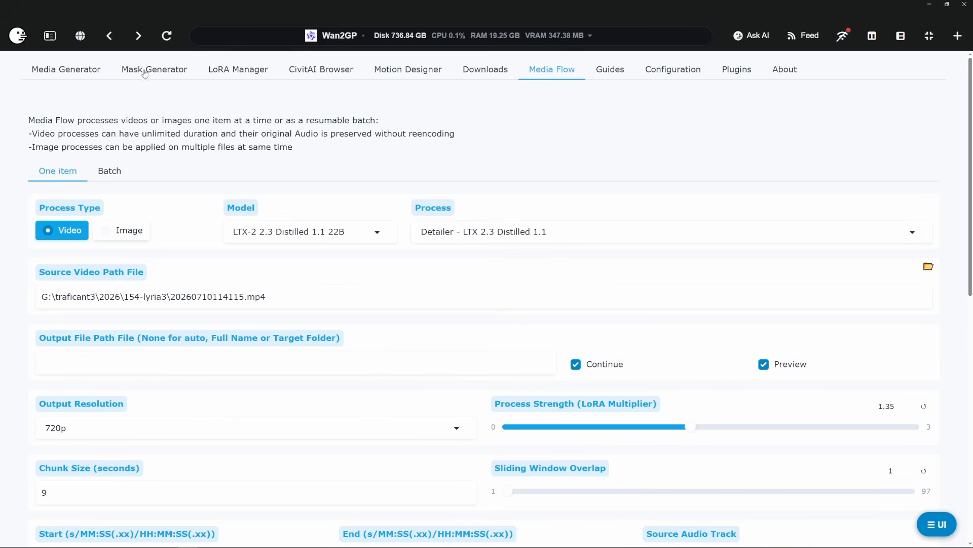
Step: Return to Media Generator and open the second Distilled 16:9 backyard video in the gallery
{"action": "left_click", "coordinate": [54, 72]}
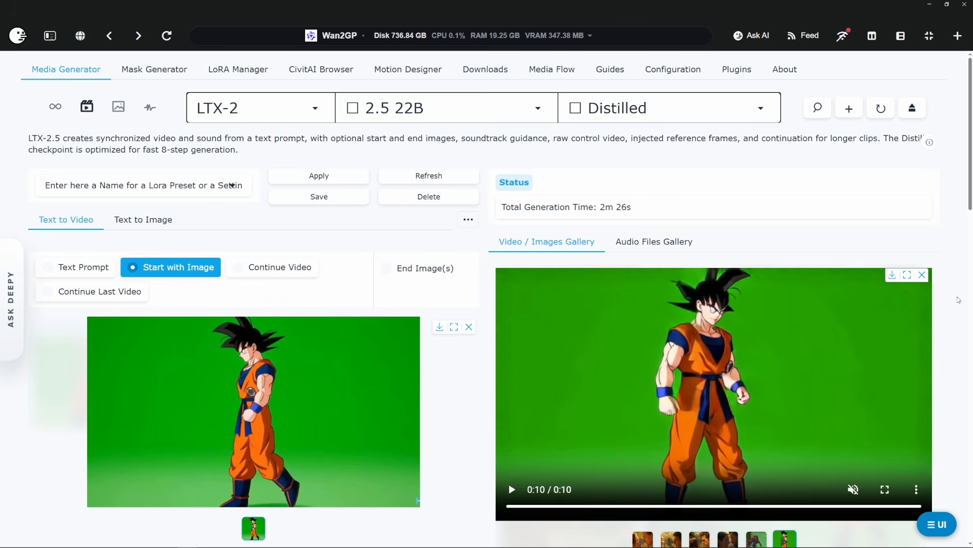
{"action": "left_click", "coordinate": [728, 539]}
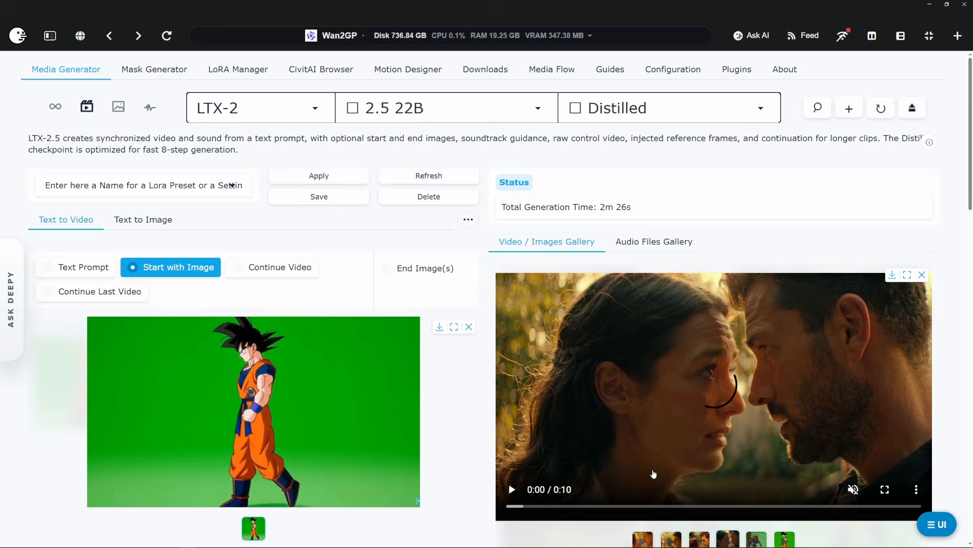